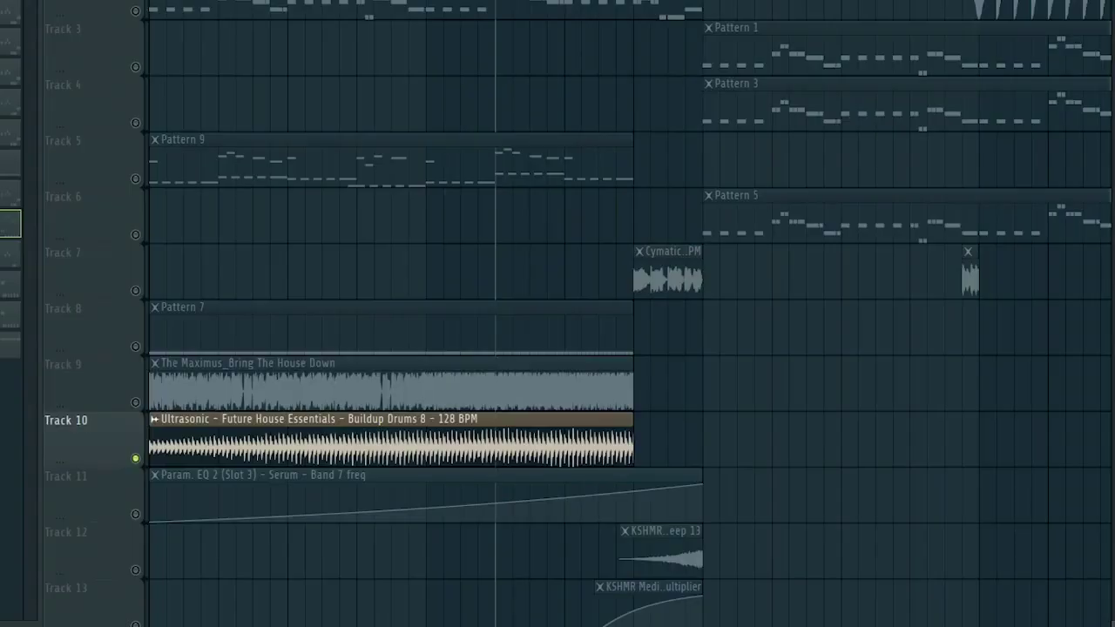
Play the soloed Buildup Drums 8 clip on Track 10 and the KSHMR Sweep Transition 03 clip
key(space)
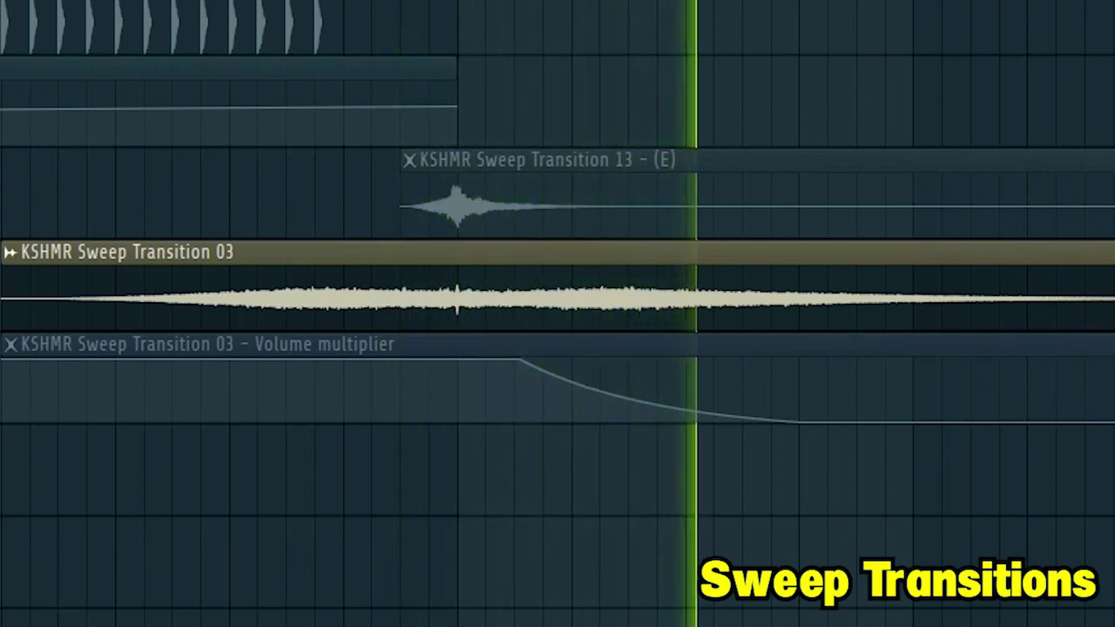
key(space)
Solo Track 7 and play its Cymatics fill leading into bar 9
scroll(557, 314, up, 9)
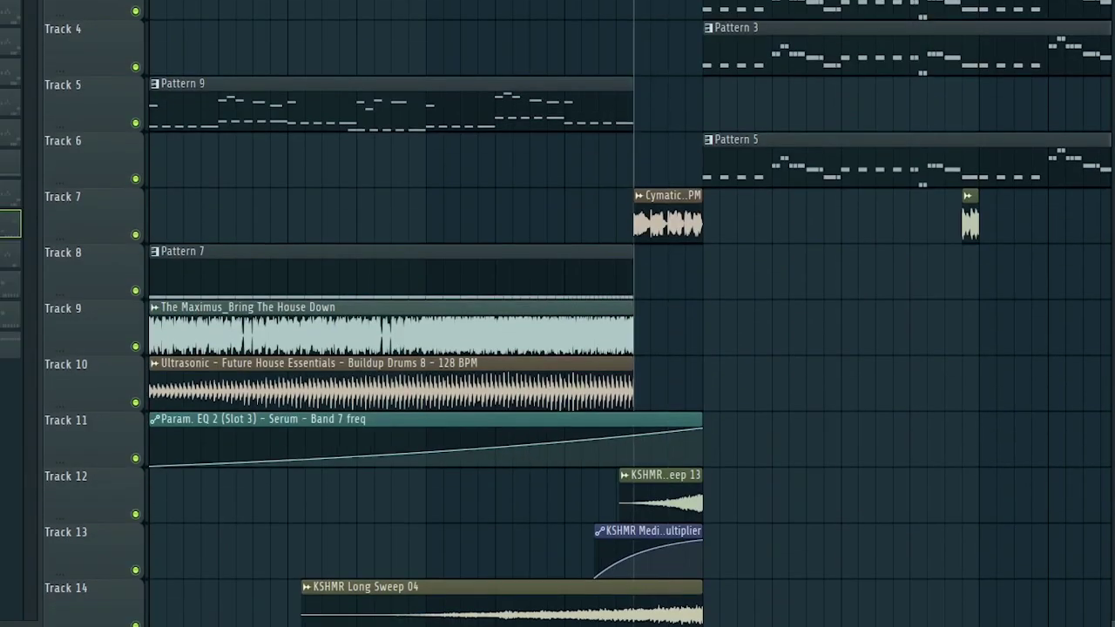
right_click(135, 234)
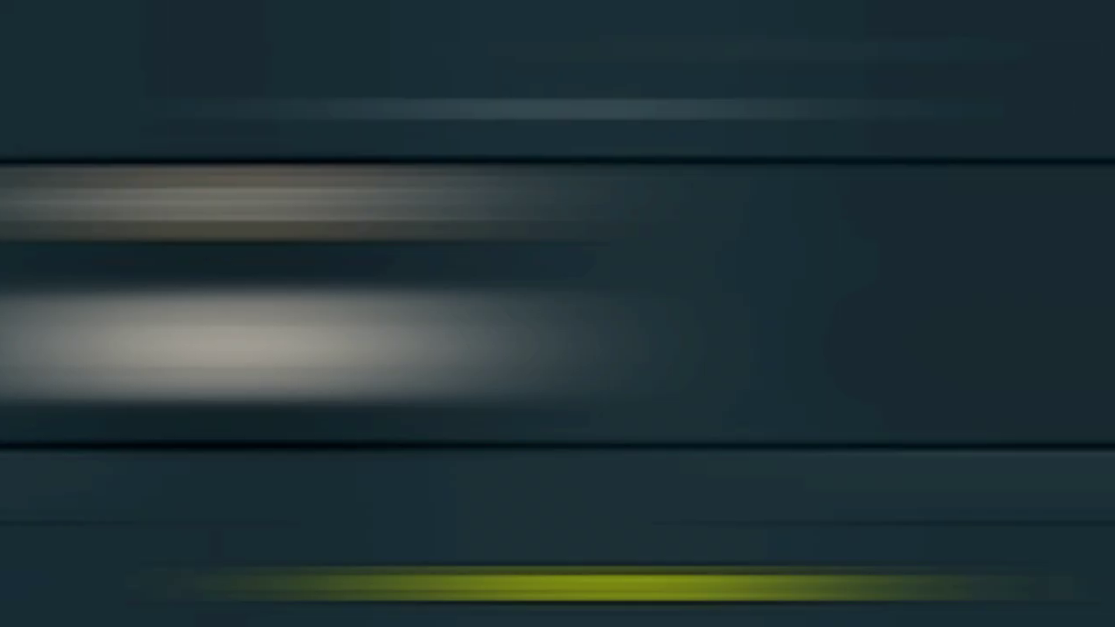
key(space)
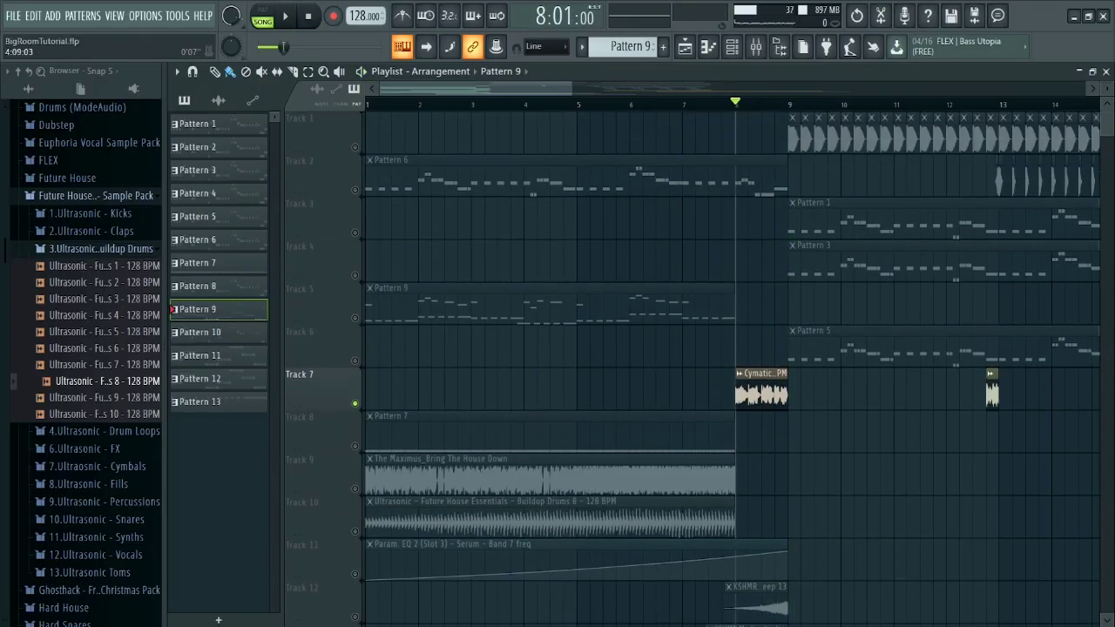
Solo Track 1 and play the kick clips together with the claps on Track 2
drag(422, 89, 508, 88)
right_click(355, 147)
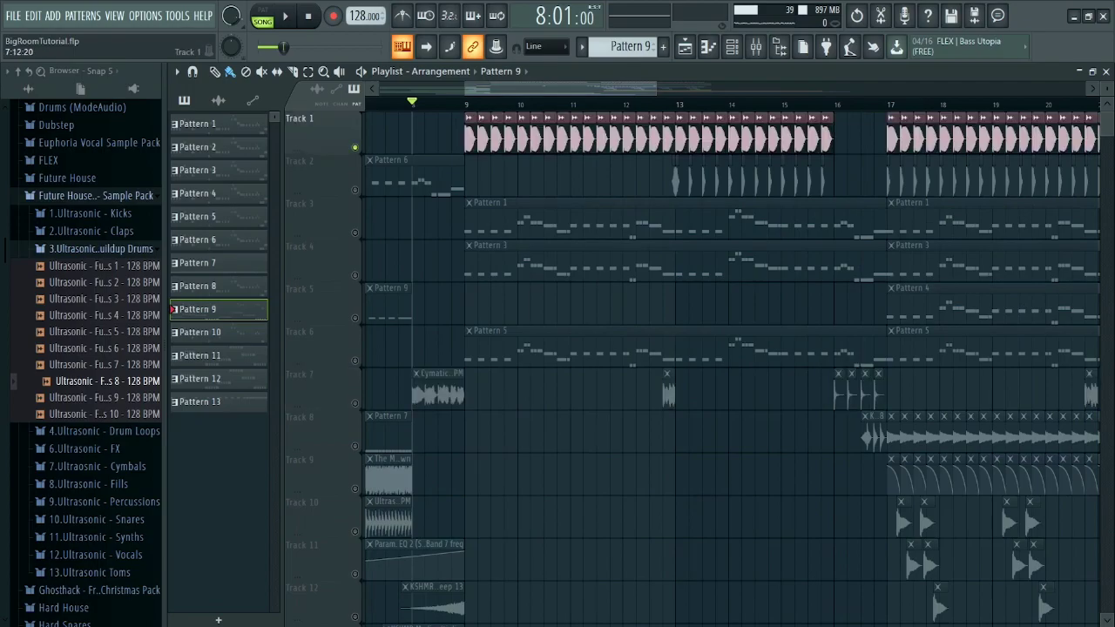
key(space)
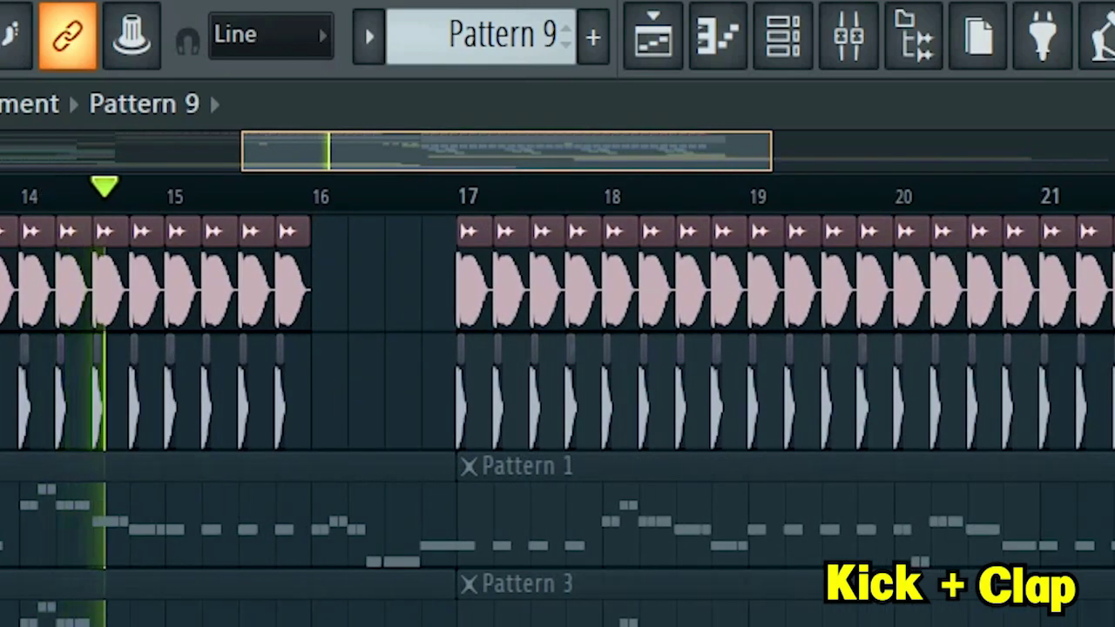
Unmute Tracks 8 to 12 and play the ride and tom clips, plus the drum fills before bar 17
scroll(558, 418, down, 2)
scroll(558, 418, up, 2)
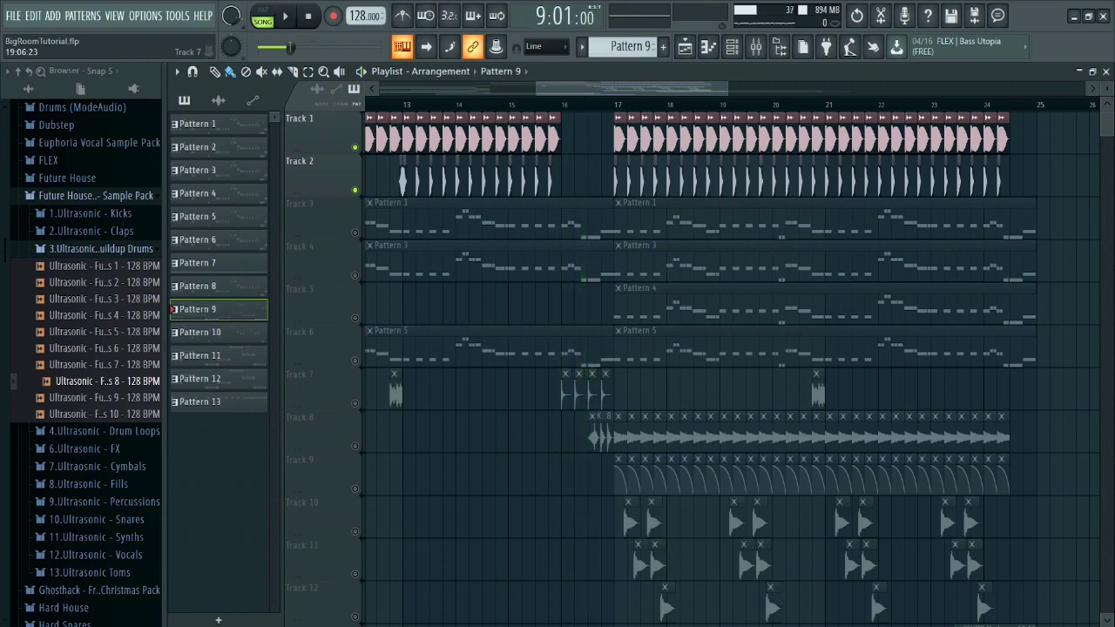
click(355, 446)
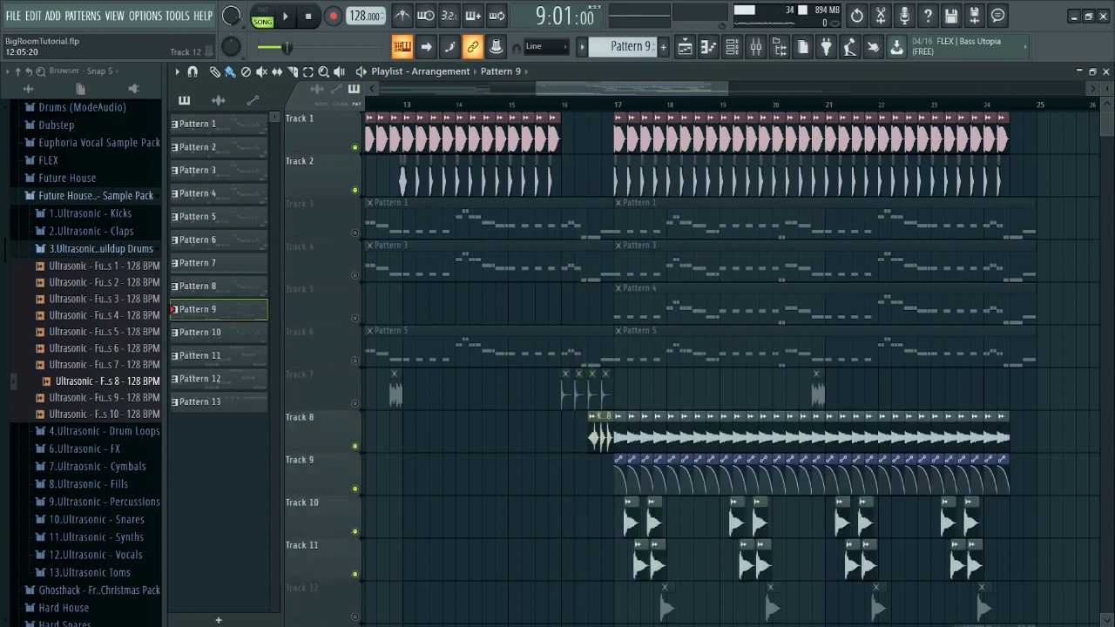
scroll(558, 418, down, 2)
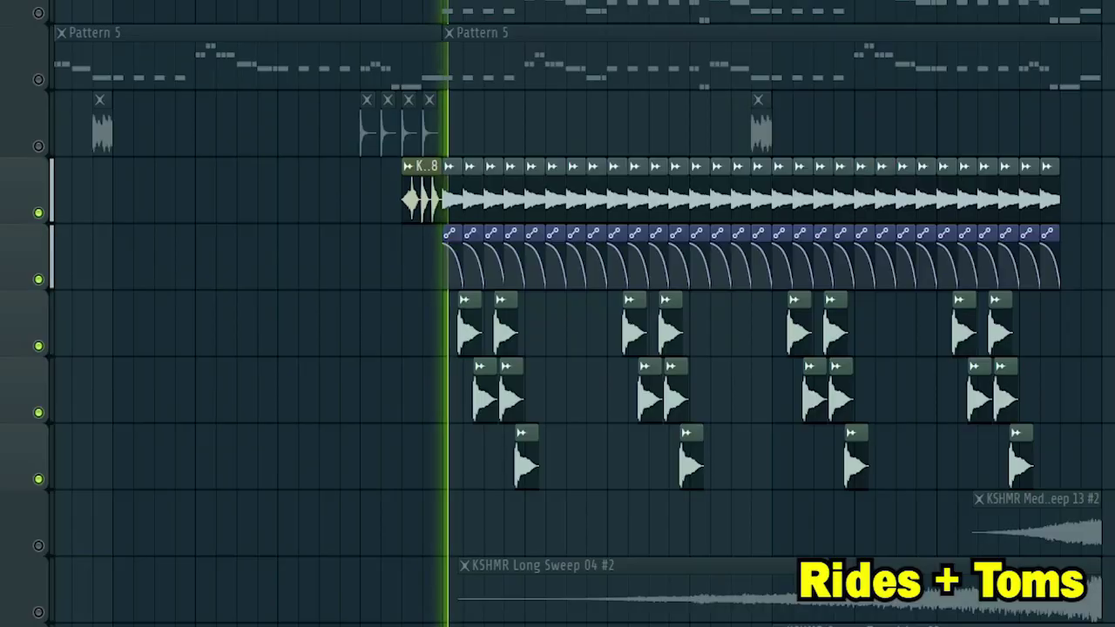
scroll(557, 418, up, 2)
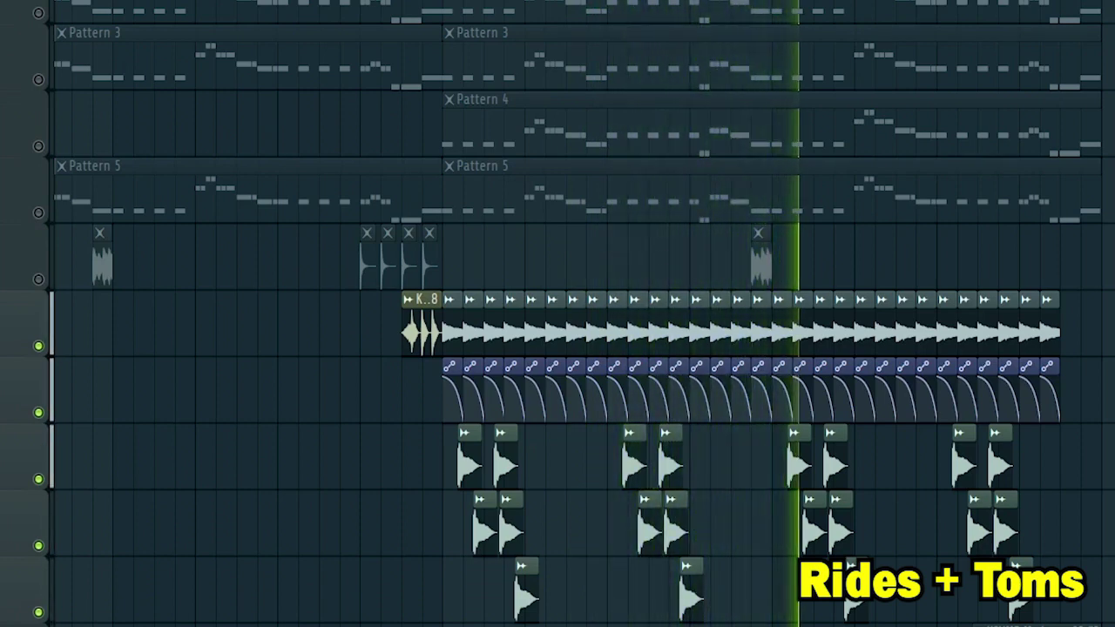
scroll(557, 313, down, 1)
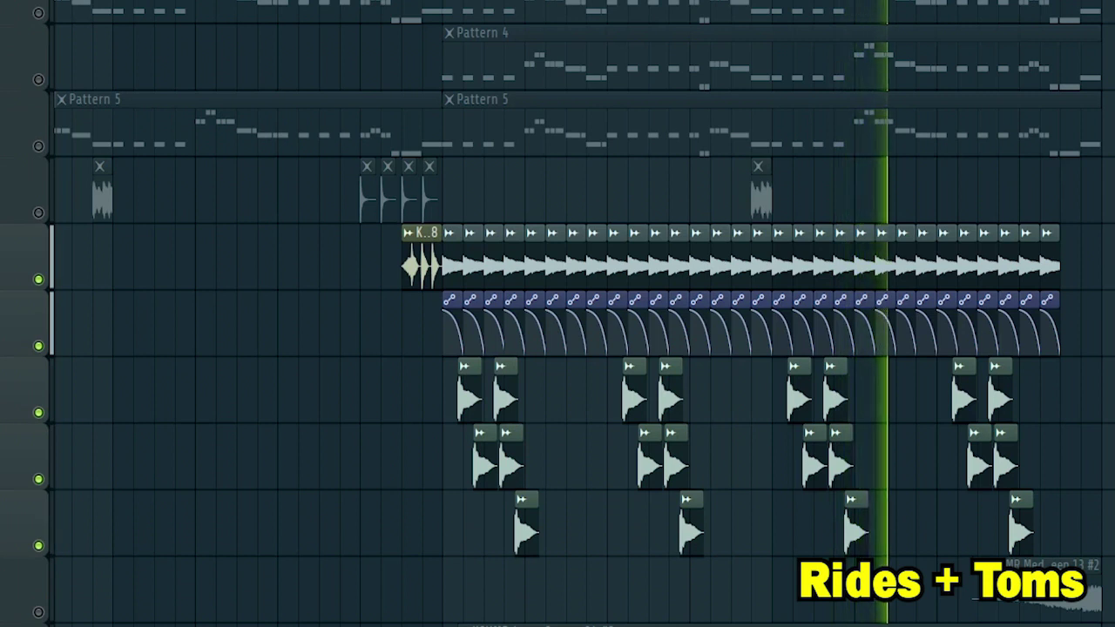
scroll(557, 313, up, 1)
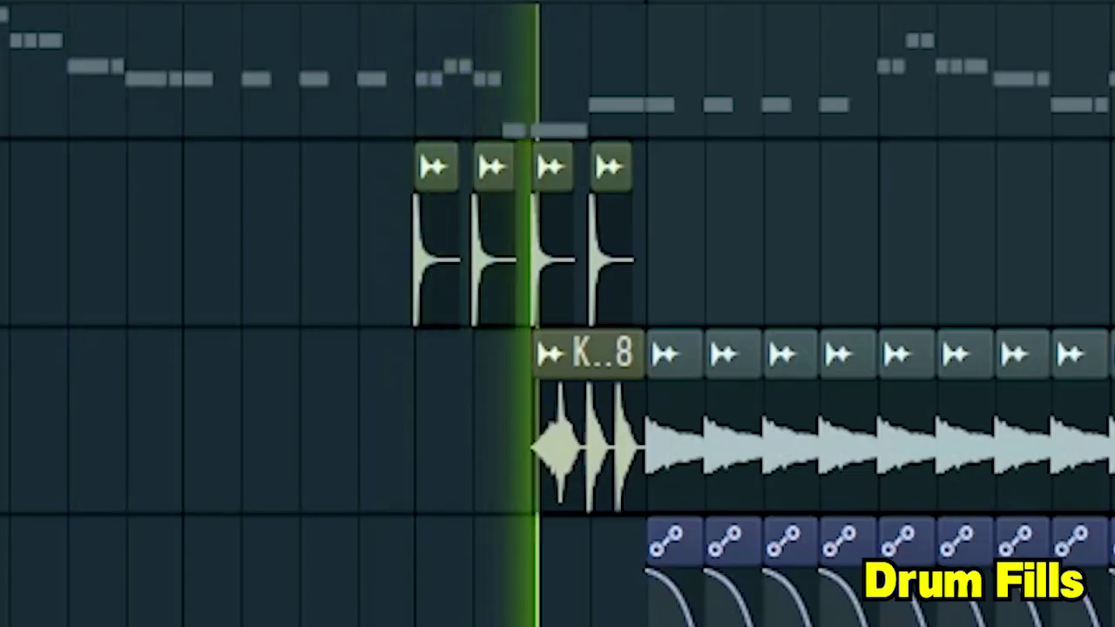
Solo Track 13 and audition the risers and the KSHMR Sweep Transition 03 clip around bar 25
scroll(589, 262, right, 6)
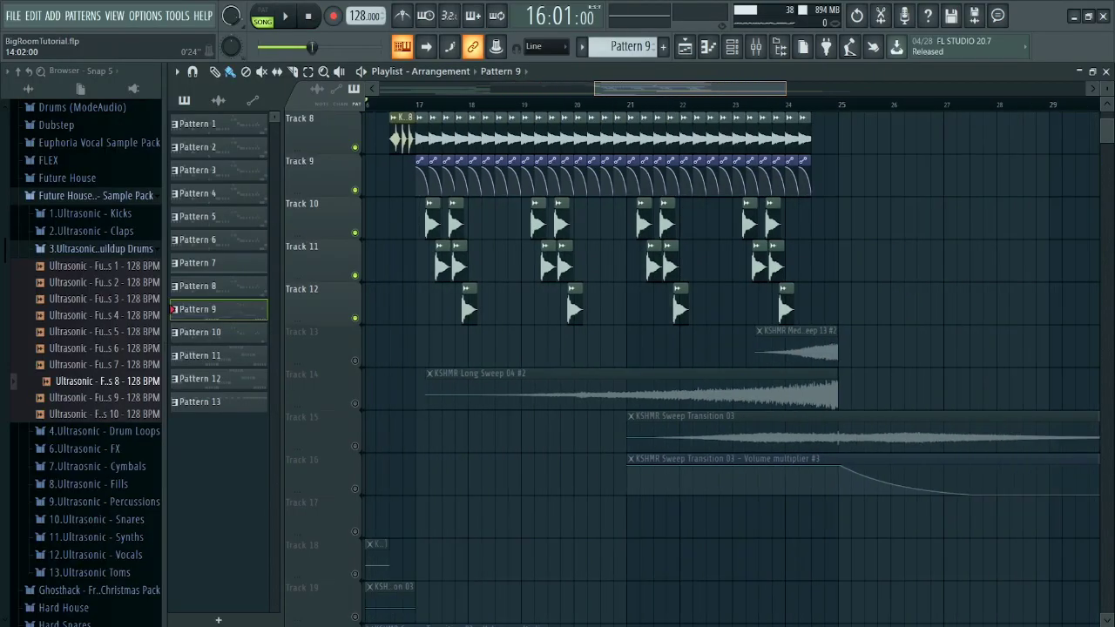
right_click(354, 361)
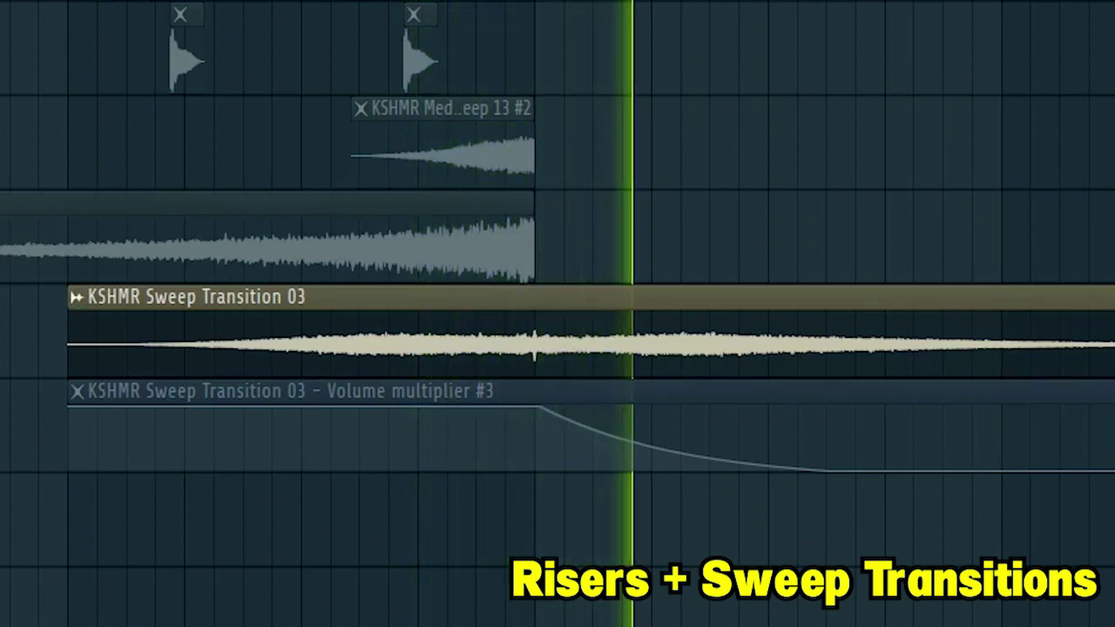
key(space)
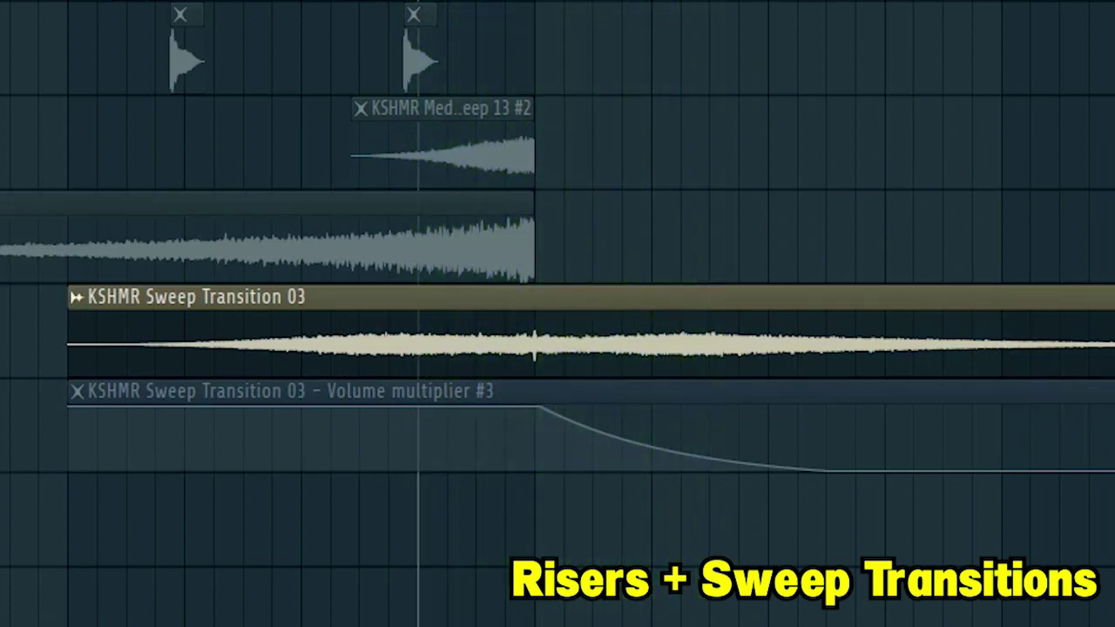
Solo Track 3 and play the Sylenth1 lead of Pattern 1 from the channel rack
scroll(648, 313, up, 6)
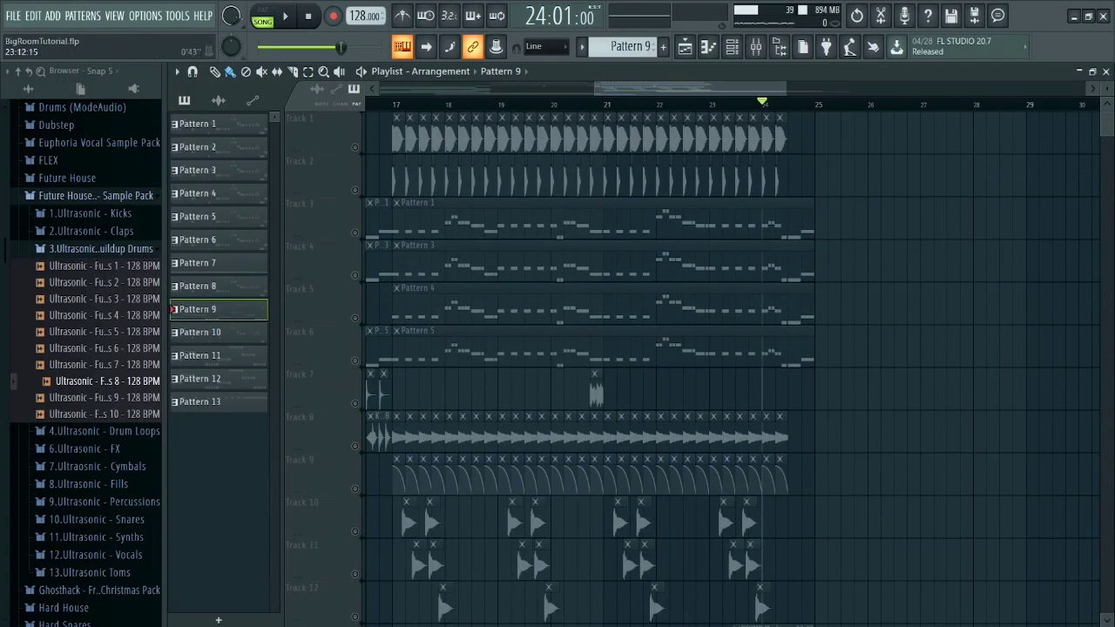
scroll(732, 366, left, 5)
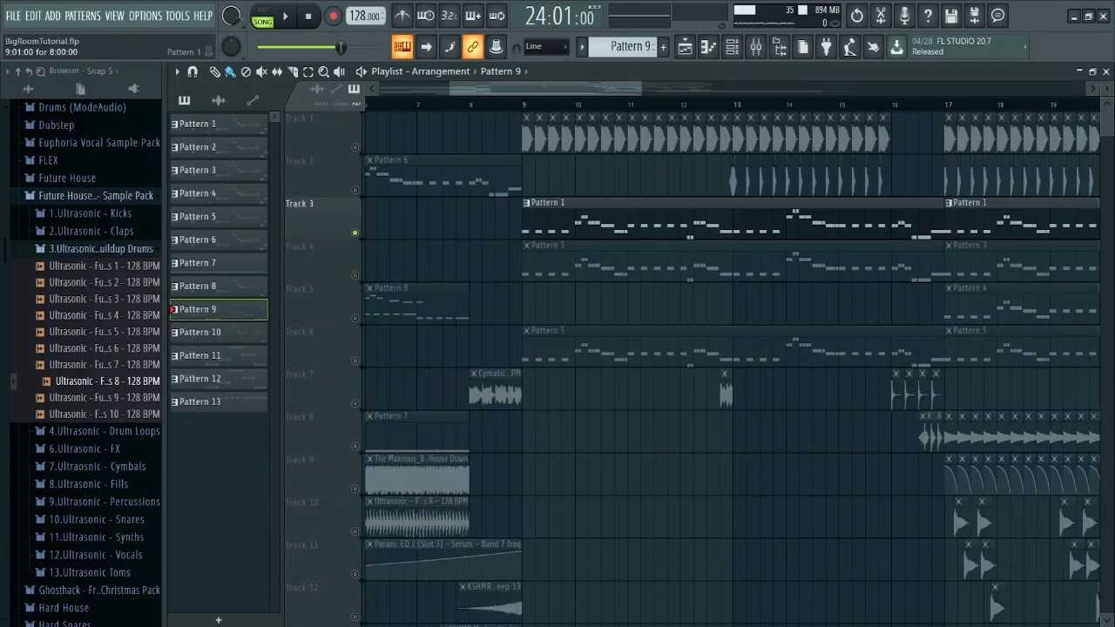
key(F6)
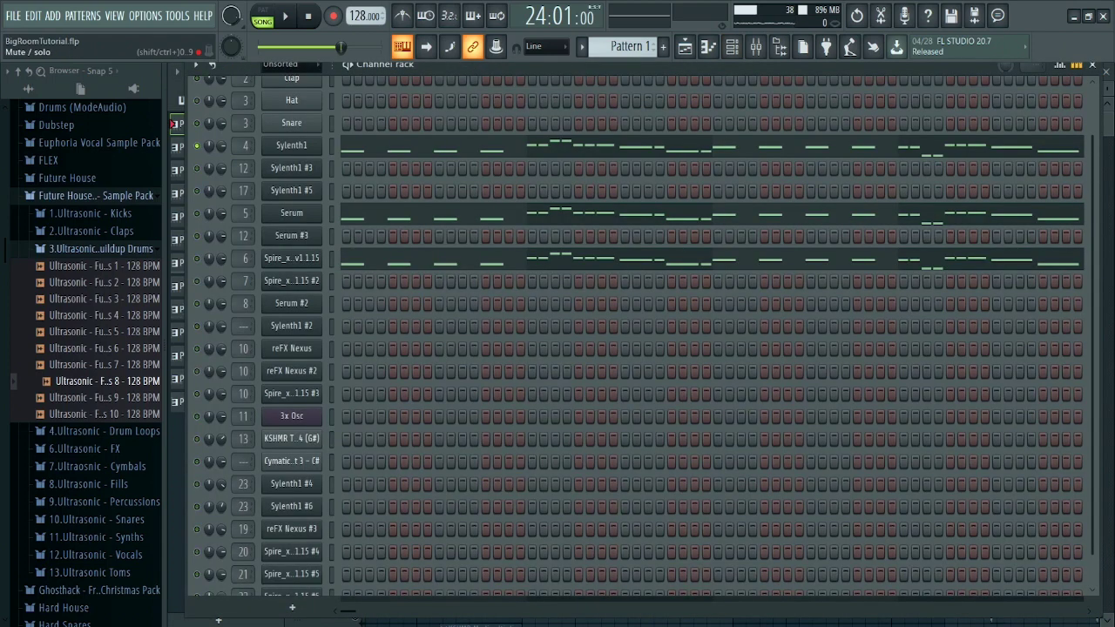
key(space)
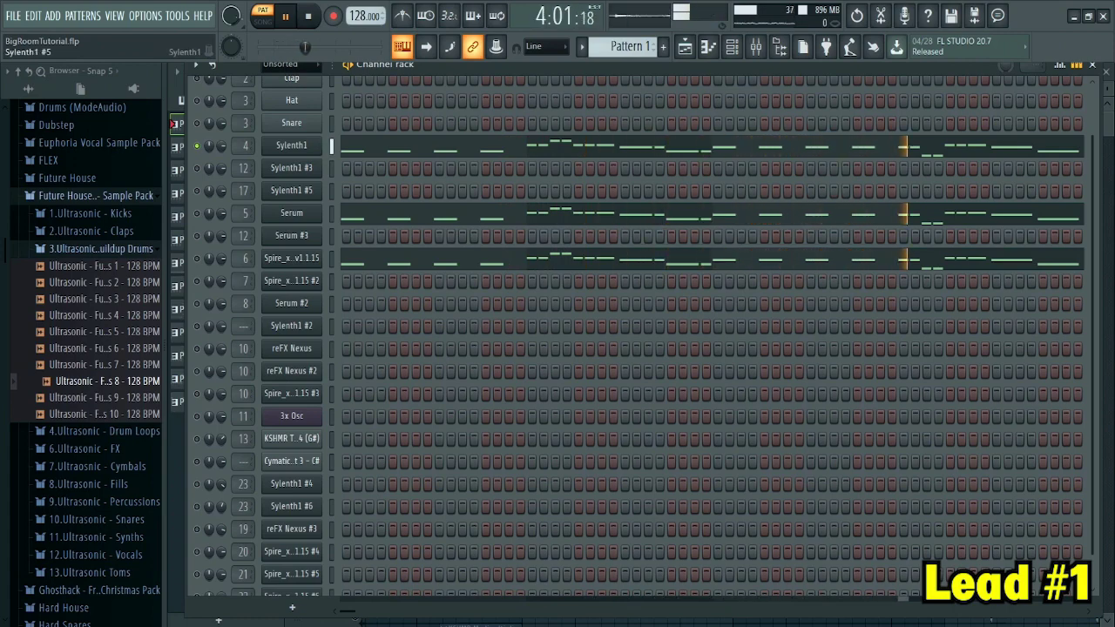
Examine the Kickstart sidechain settings on the Sylenth1 lead's mixer insert
double_click(244, 146)
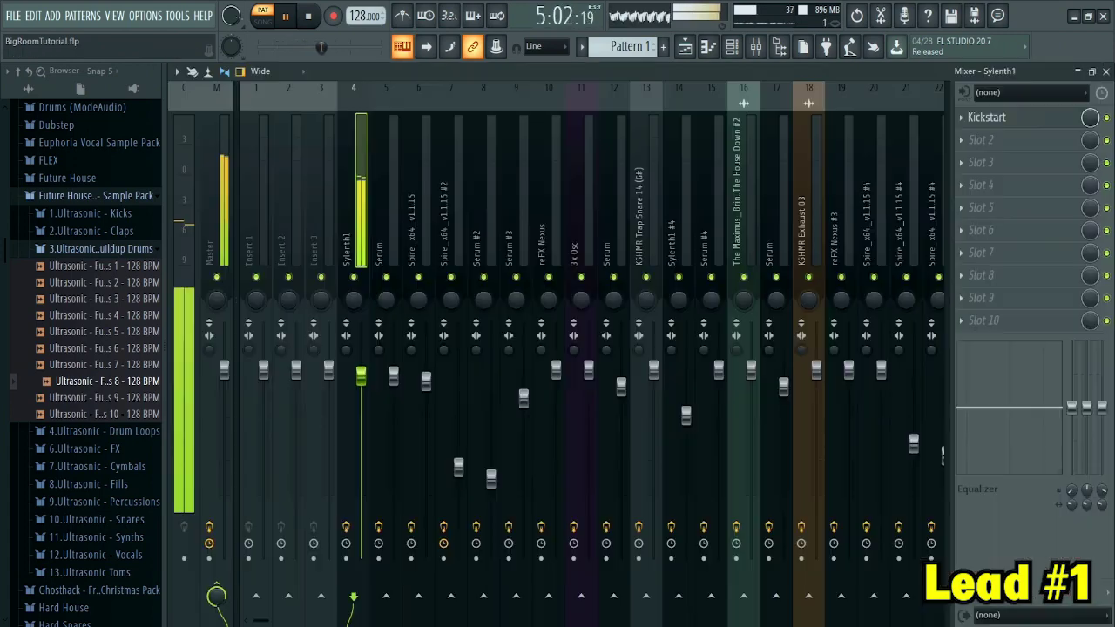
click(987, 117)
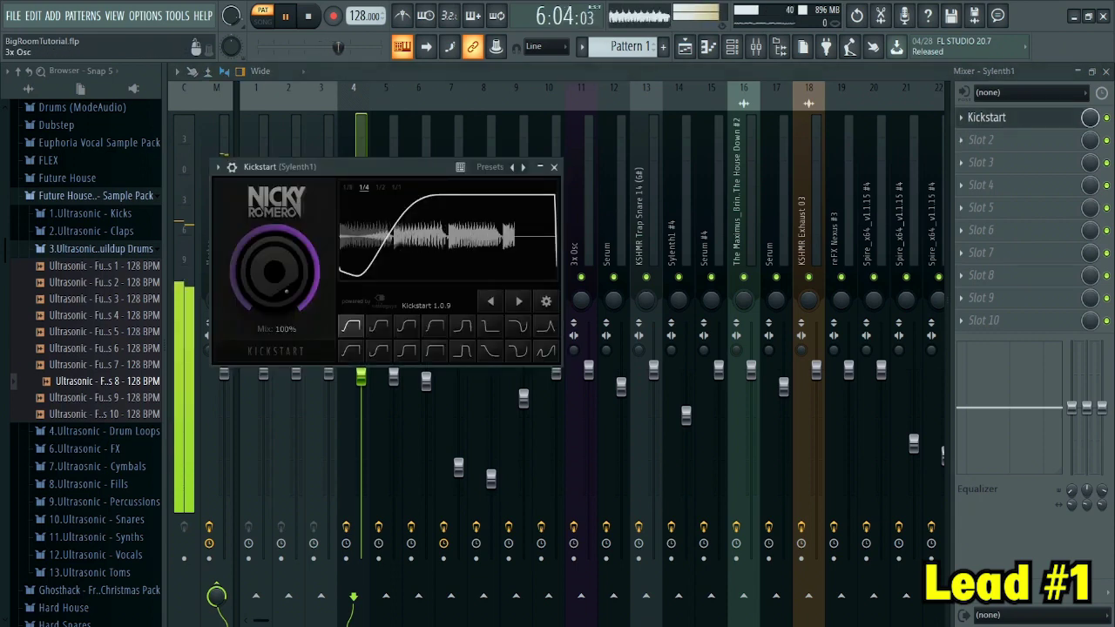
drag(349, 167, 477, 176)
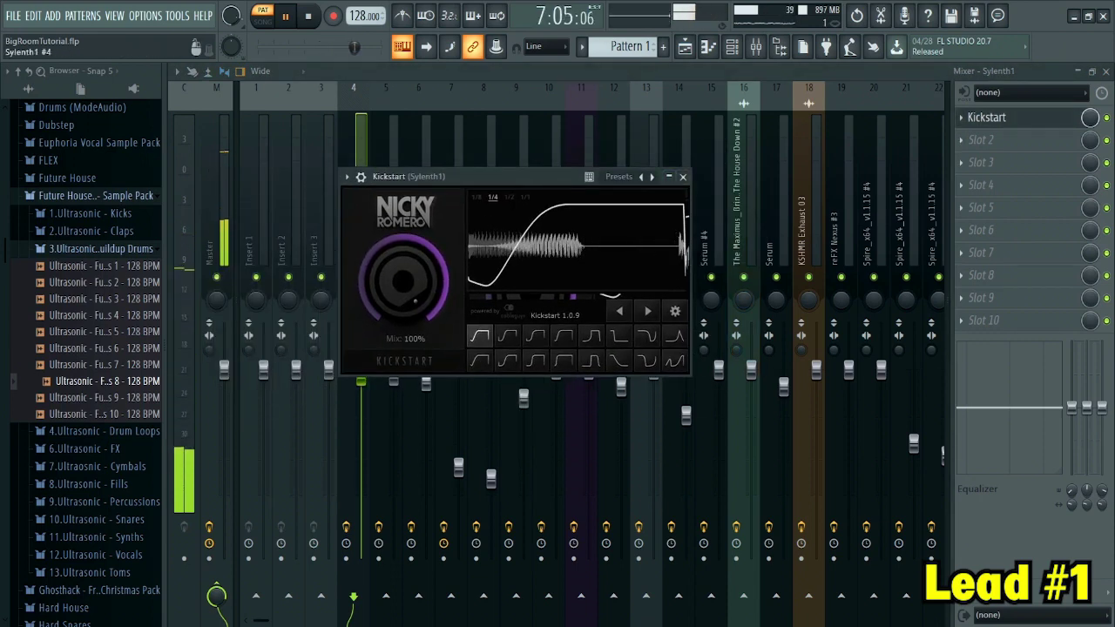
click(987, 117)
key(Escape)
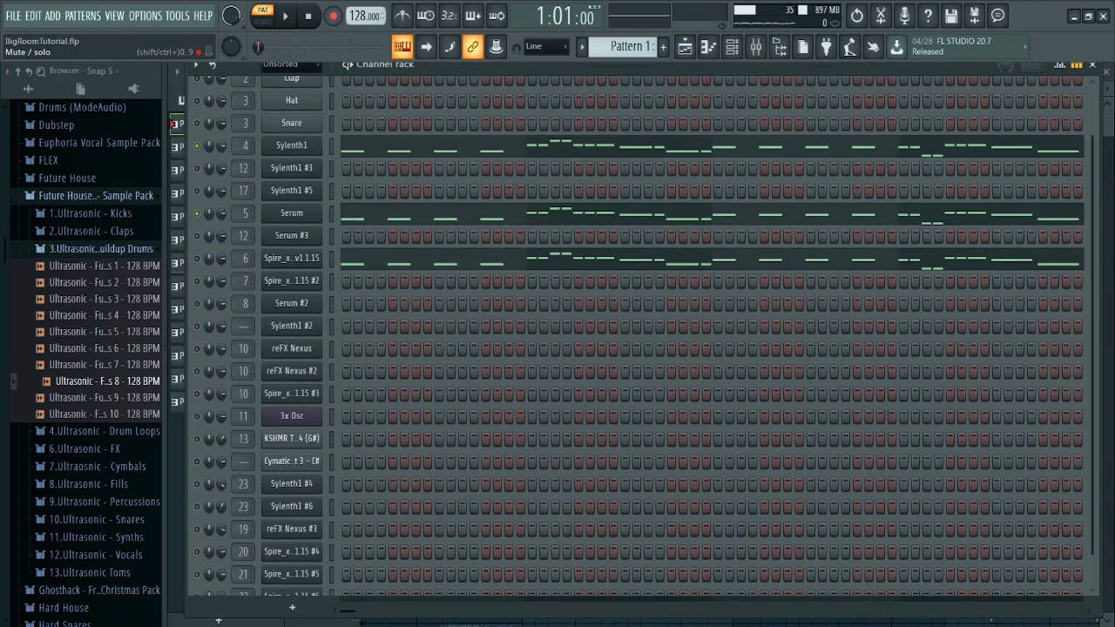
Play the Serum lead of Pattern 1 and examine the Kickstart and Fruity parametric EQ 2 on its mixer insert
key(space)
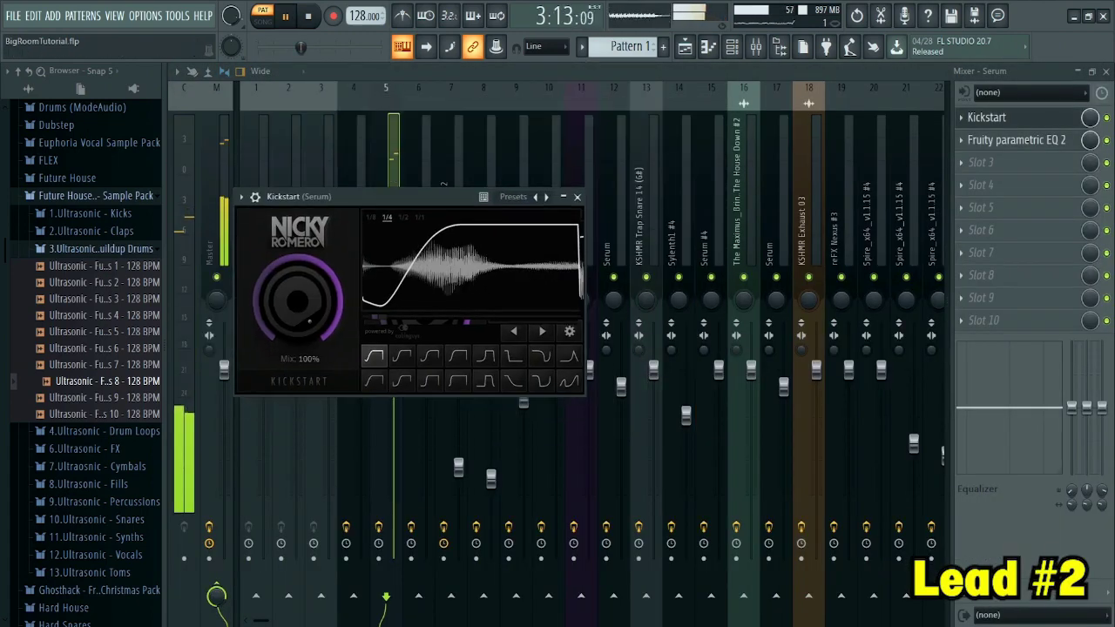
click(1016, 140)
drag(523, 223, 581, 209)
click(776, 209)
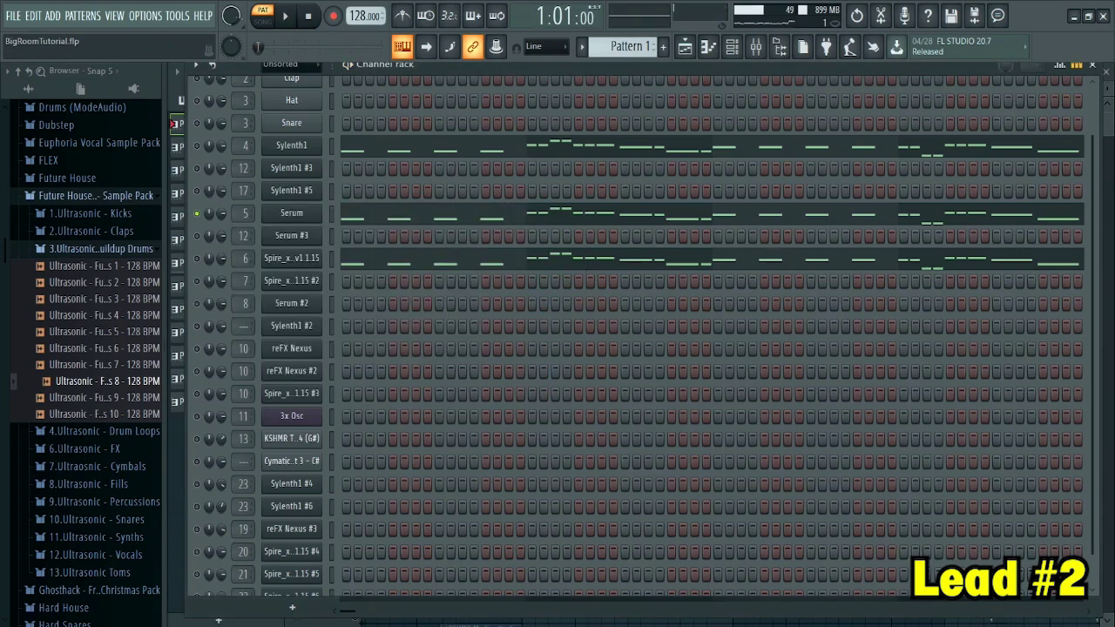
Solo the Spire_x64_v1.1.15 channel in Pattern 1, play it and show its mixer insert
right_click(197, 259)
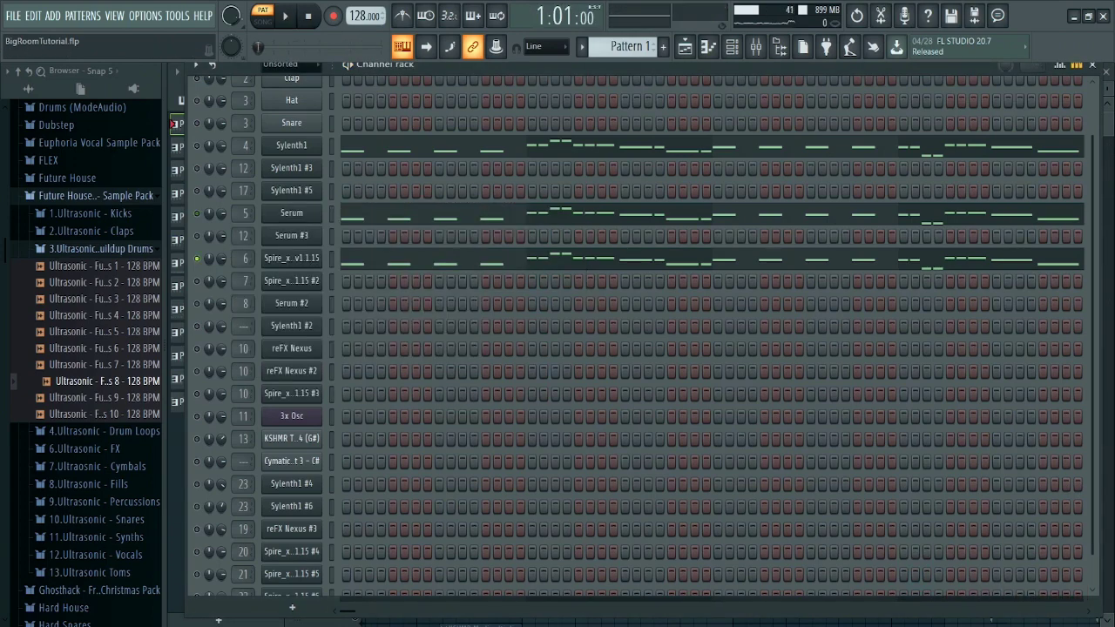
key(space)
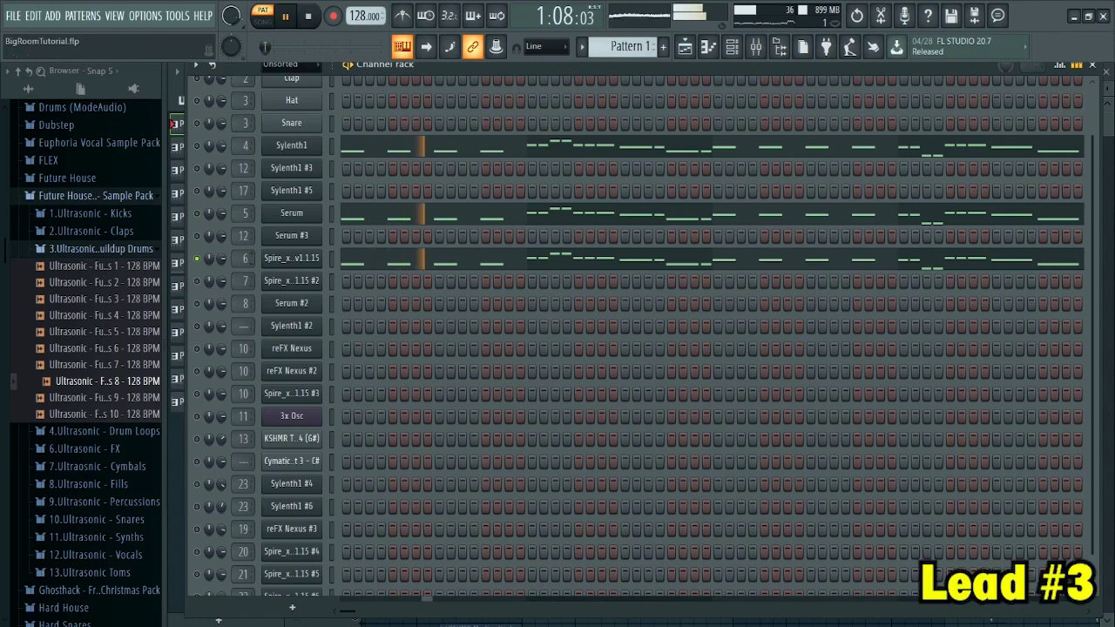
key(F9)
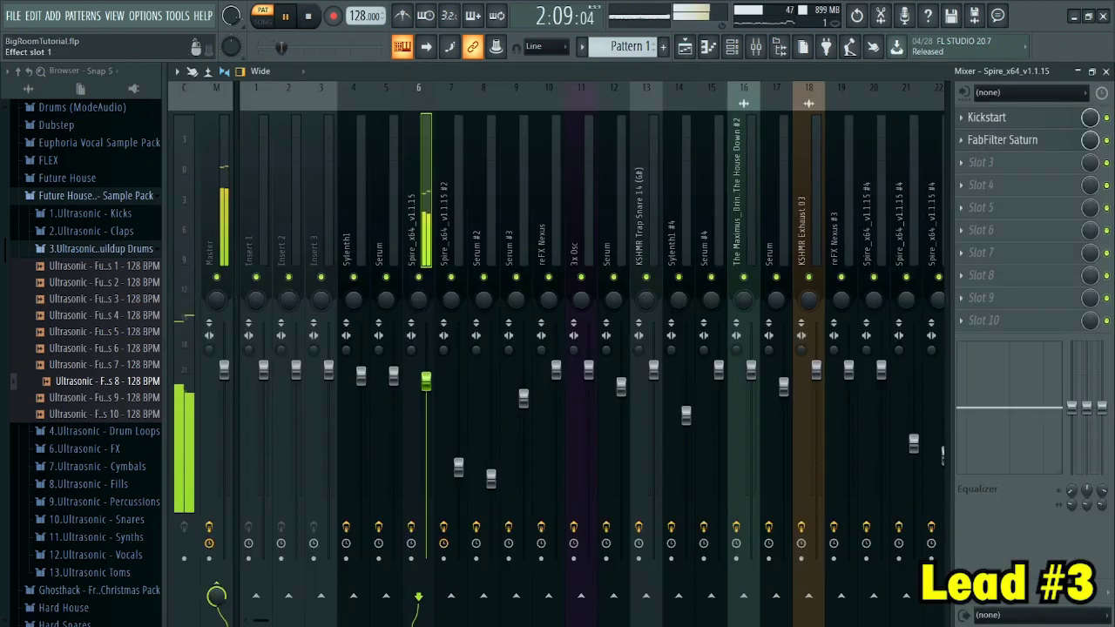
Examine the Kickstart and FabFilter Saturn settings on the Spire lead's mixer insert
click(988, 117)
drag(488, 244, 563, 190)
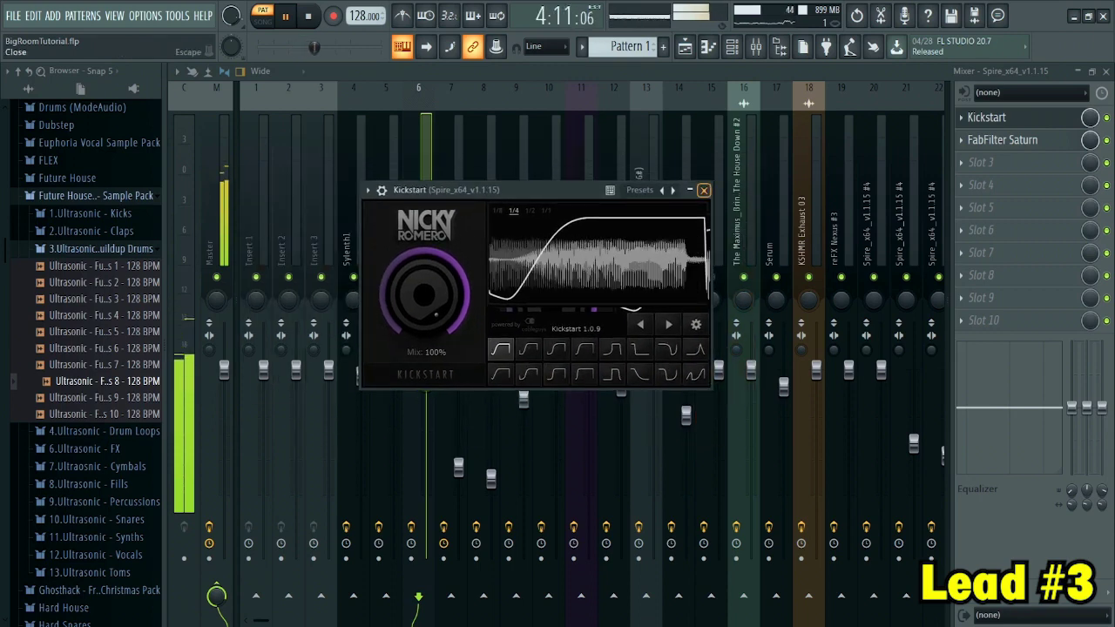
click(705, 190)
click(1003, 140)
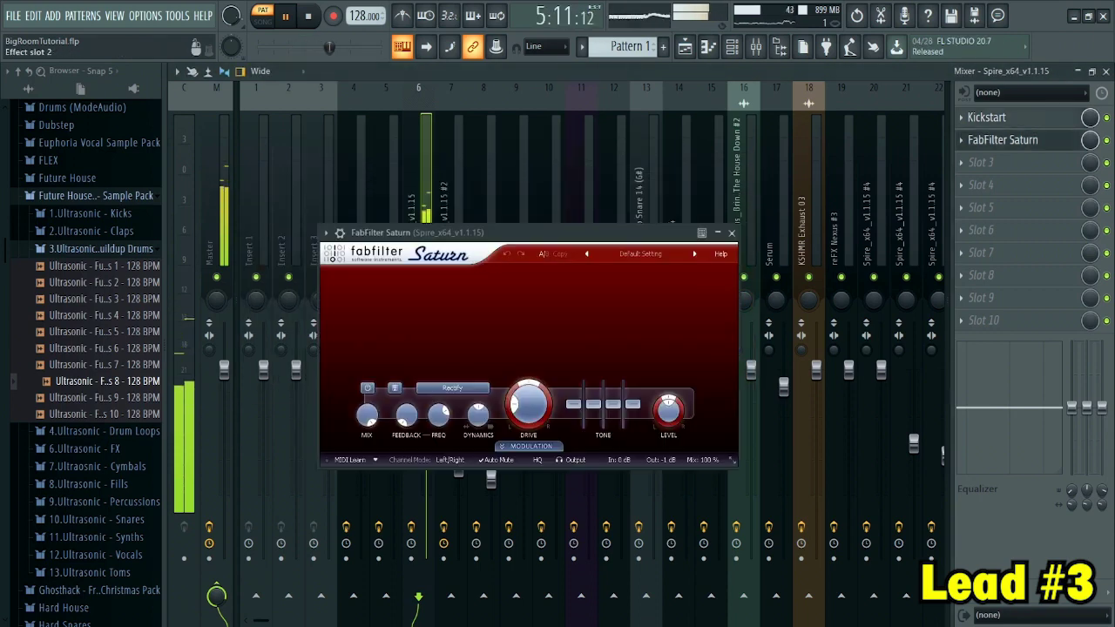
drag(540, 232, 539, 177)
click(732, 177)
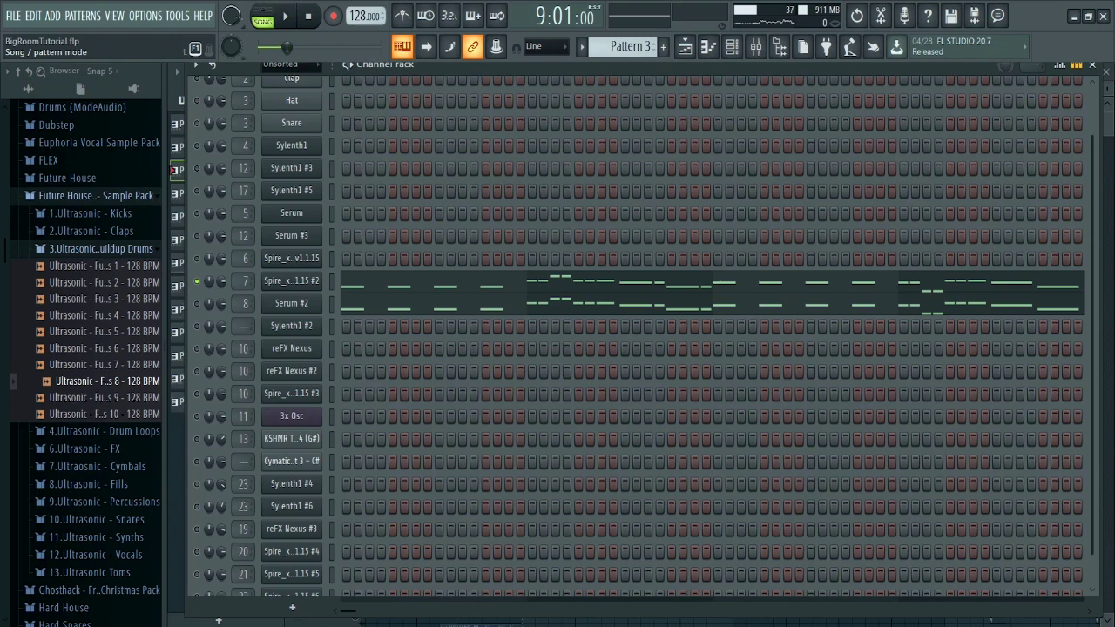
Play the Spire #2 bass of Pattern 3 and examine the Kickstart on its mixer insert
key(space)
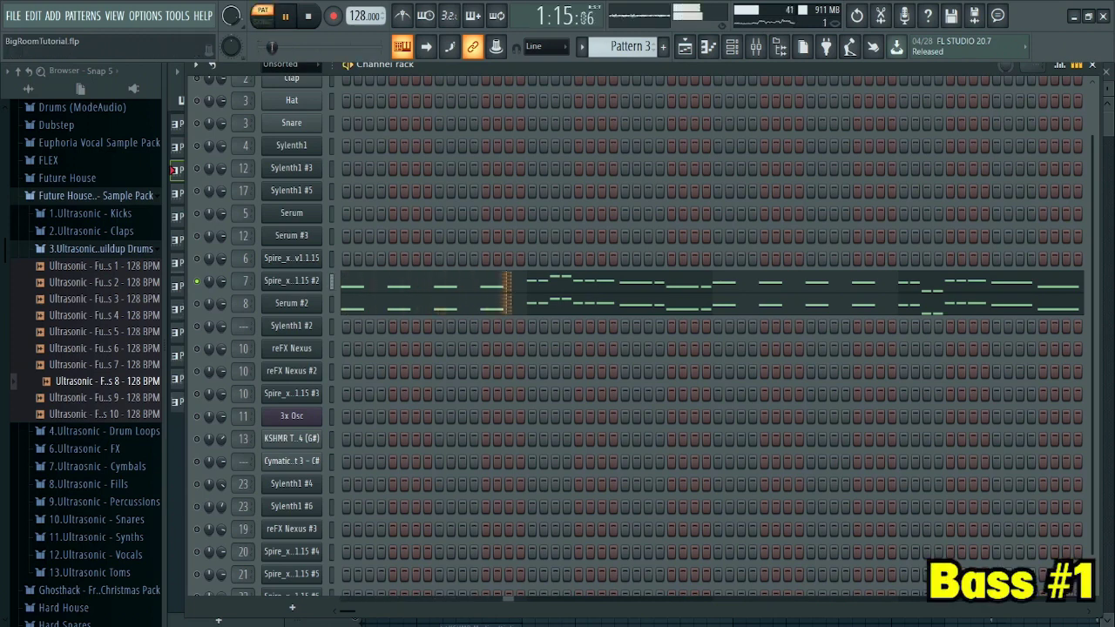
key(F9)
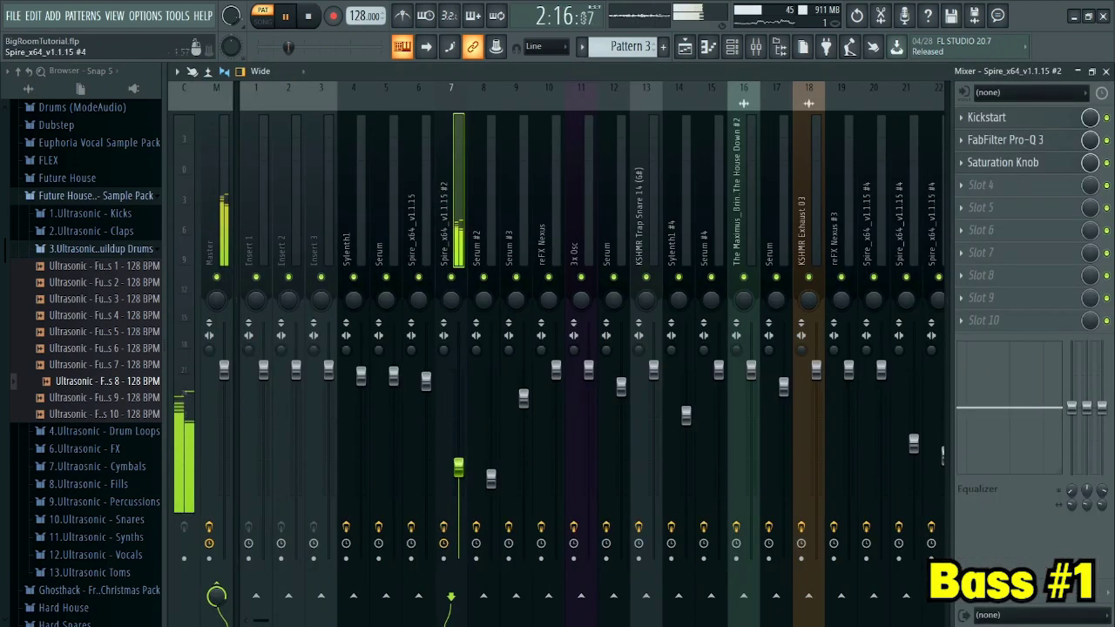
click(987, 117)
mouse_move(366, 128)
mouse_down()
mouse_move(418, 106)
mouse_move(355, 122)
mouse_up()
Examine the FabFilter Pro-Q 3 and Saturation Knob settings on the Spire #2 bass's mixer insert
click(1004, 140)
drag(475, 146, 585, 182)
click(818, 179)
click(1004, 163)
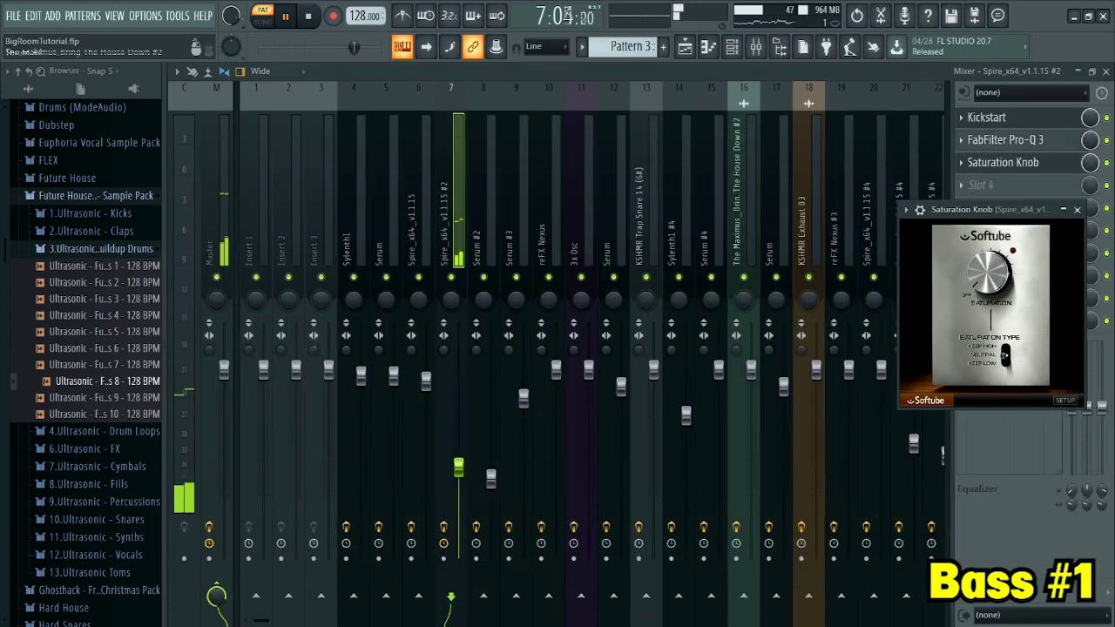
drag(993, 209, 734, 167)
click(823, 167)
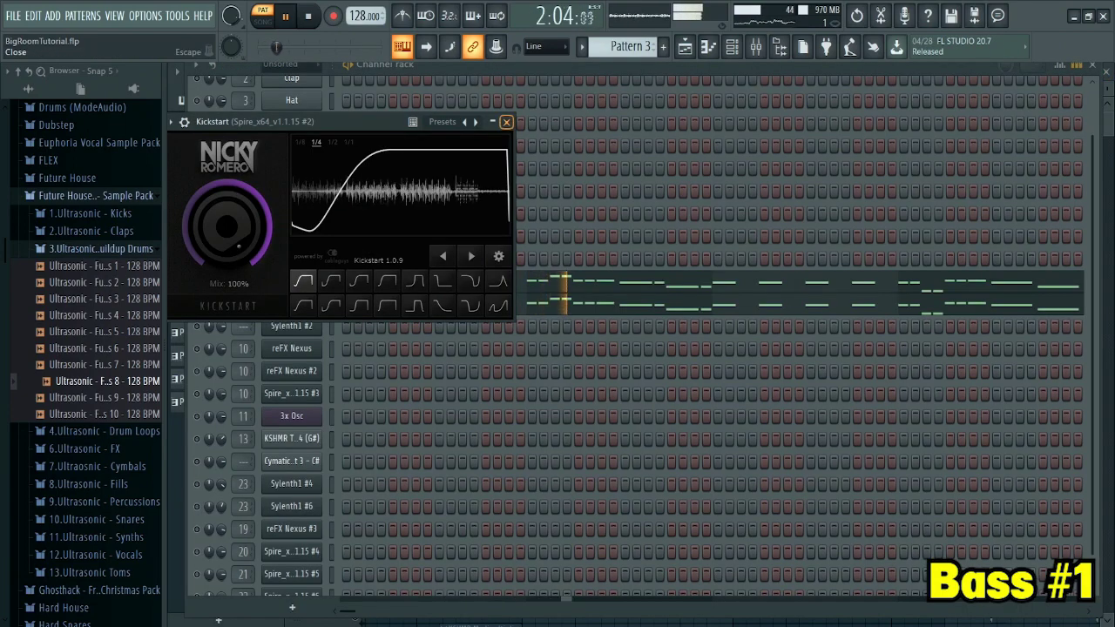
Play the Serum #2 bass of Pattern 3 on its own and examine the Kickstart on its mixer insert
click(506, 122)
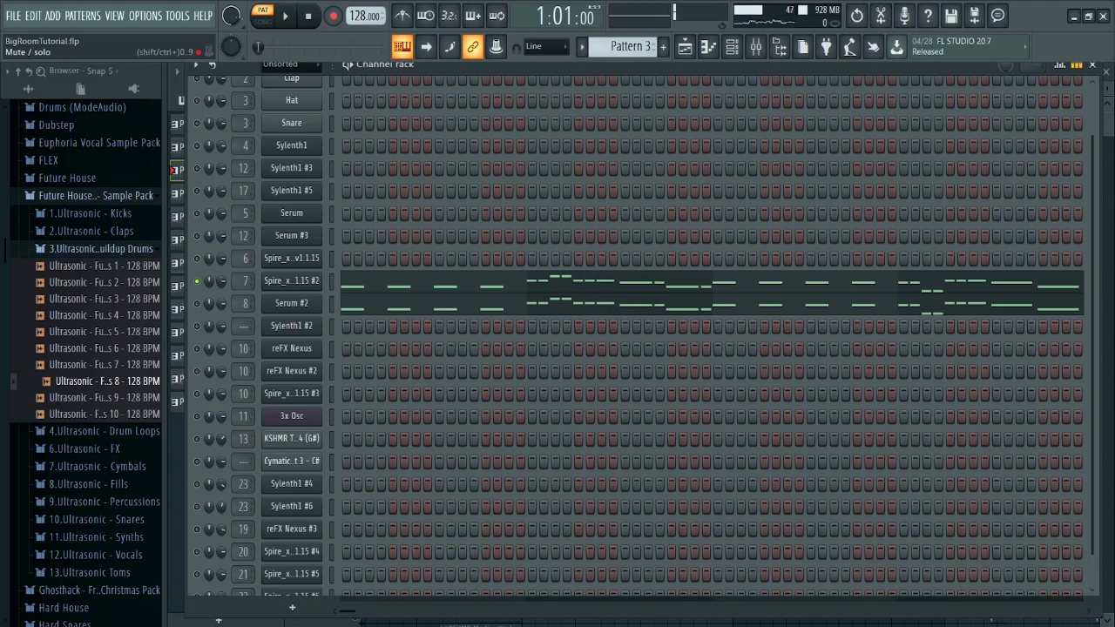
key(space)
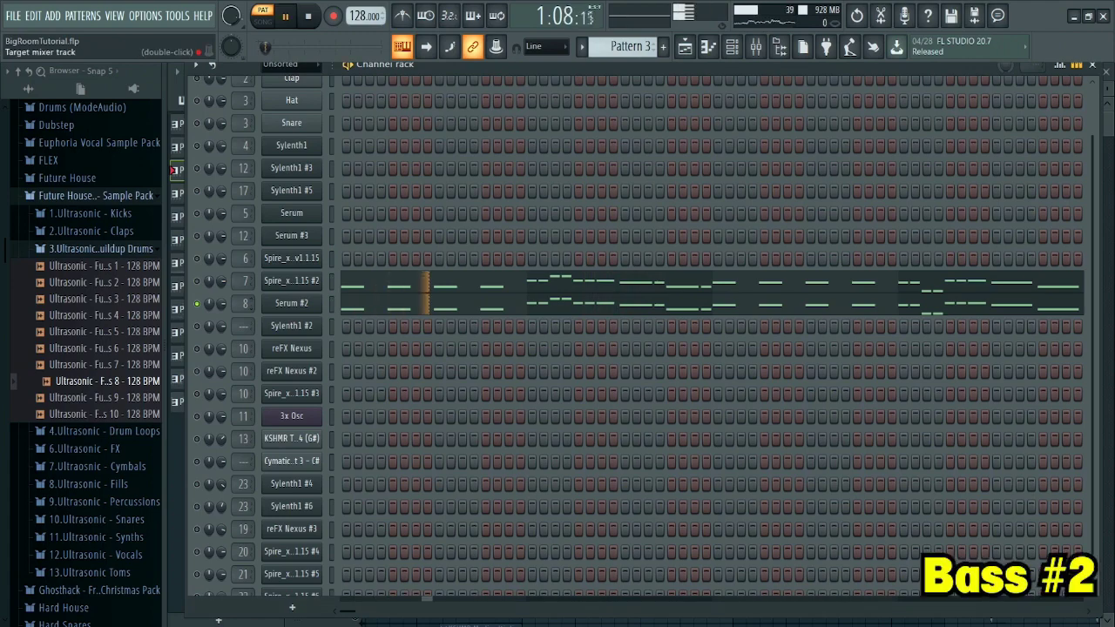
double_click(244, 303)
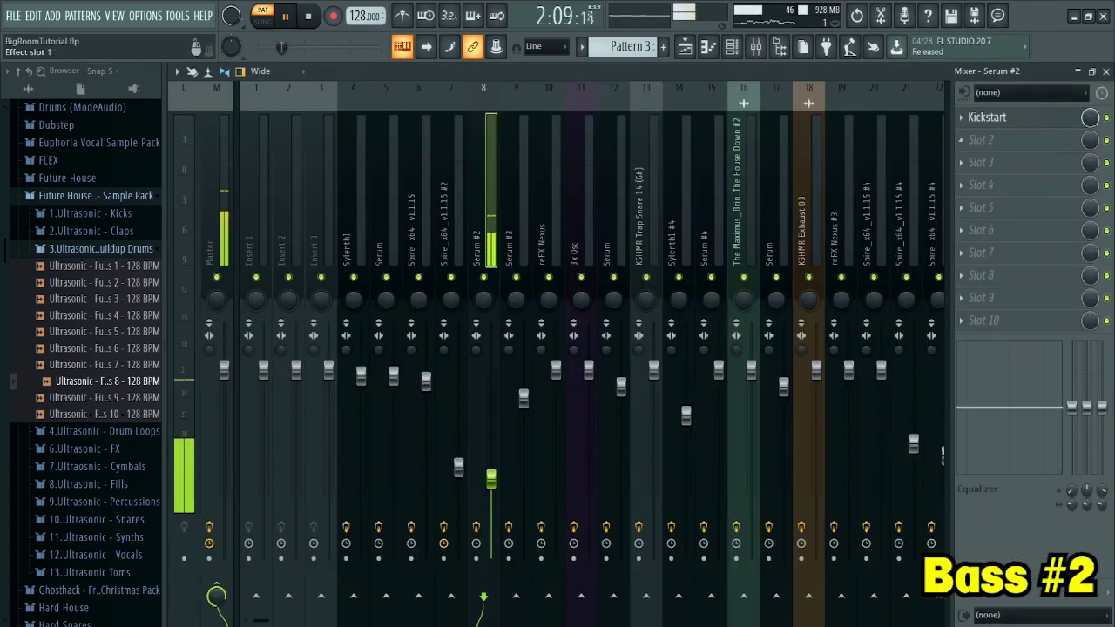
click(993, 118)
drag(401, 167, 455, 193)
click(993, 117)
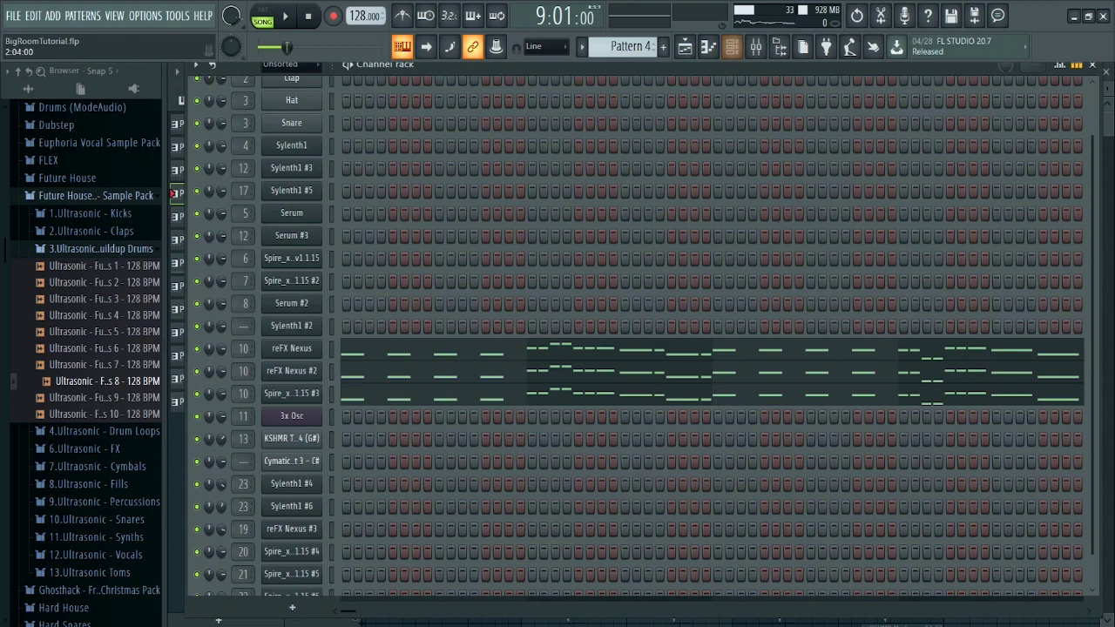
Play the soloed reFX Nexus bell pluck of Pattern 4 and examine the Kickstart on its mixer insert
key(space)
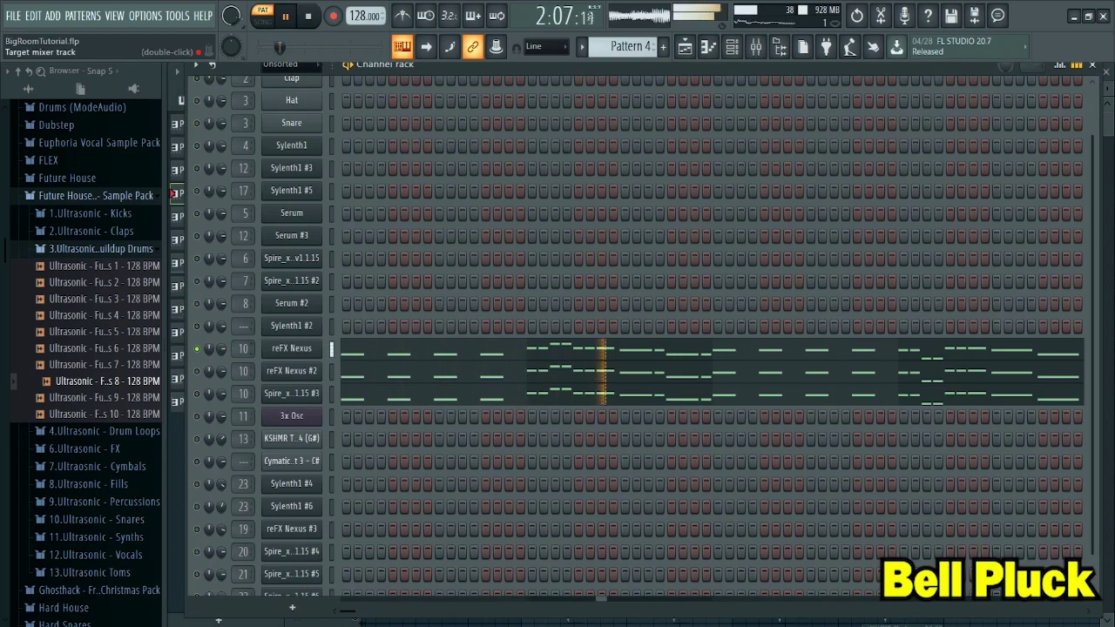
double_click(243, 349)
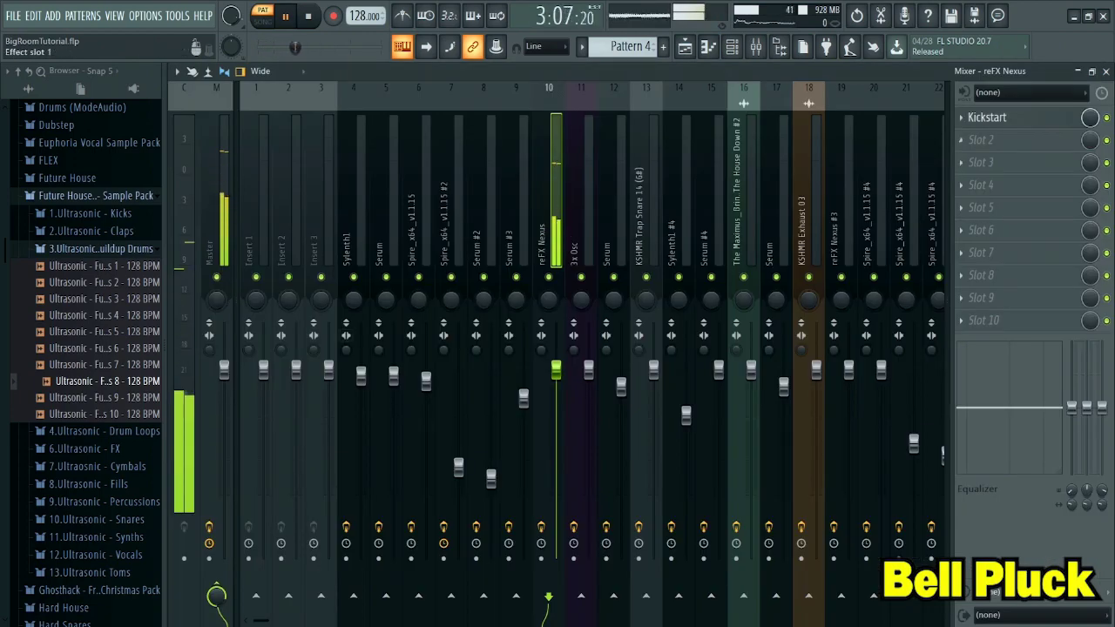
click(987, 117)
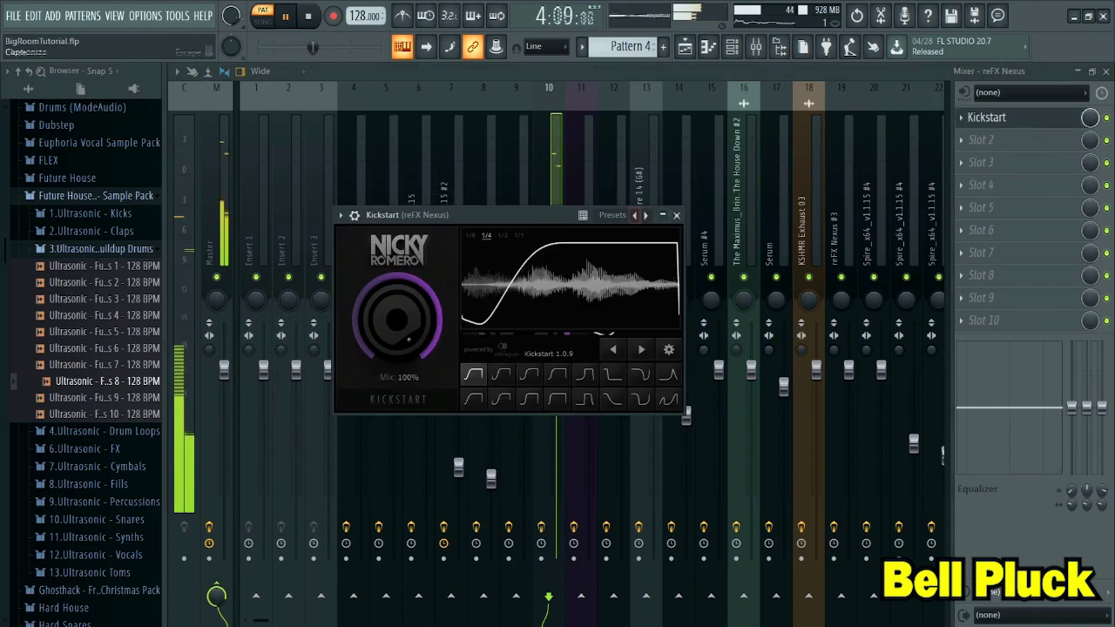
click(676, 214)
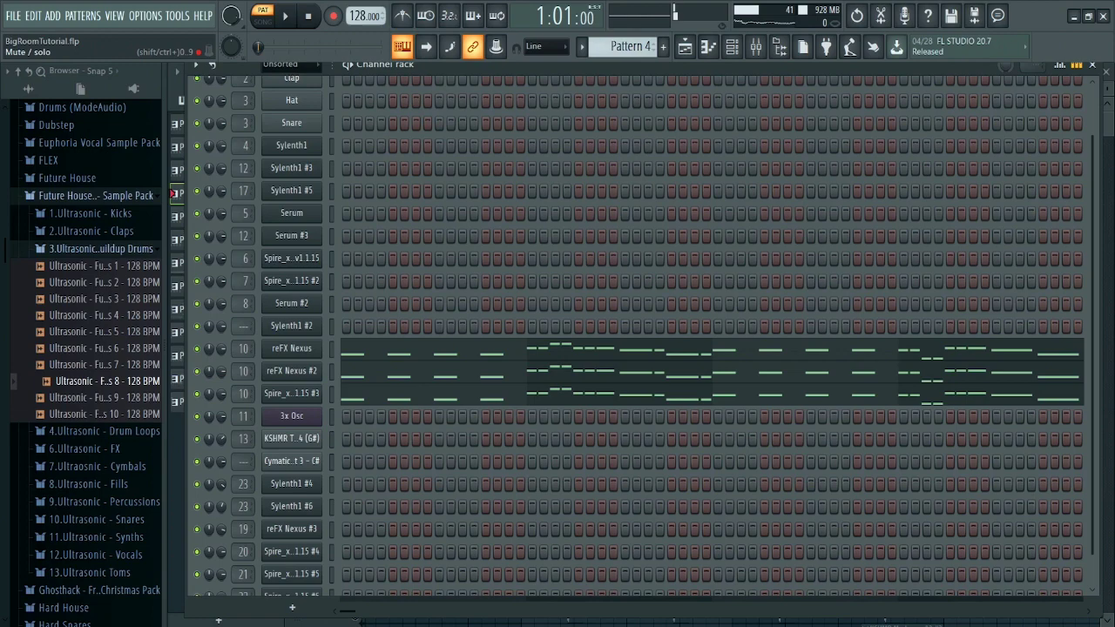
Play the reFX Nexus #2 bass pluck of Pattern 4 on its own and examine the Kickstart on its insert
key(space)
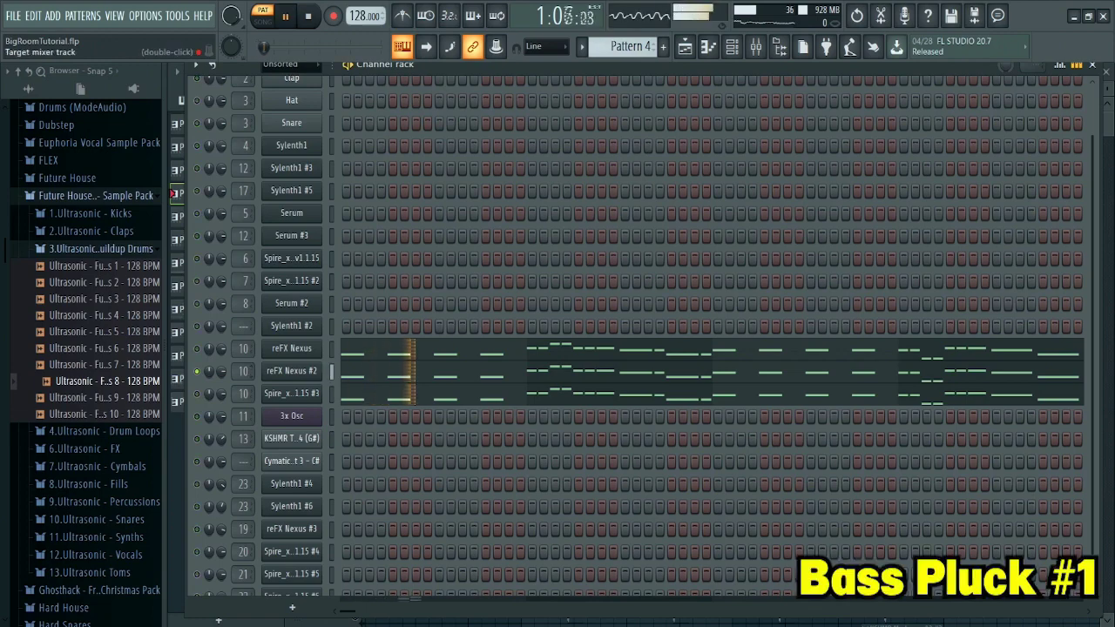
double_click(244, 372)
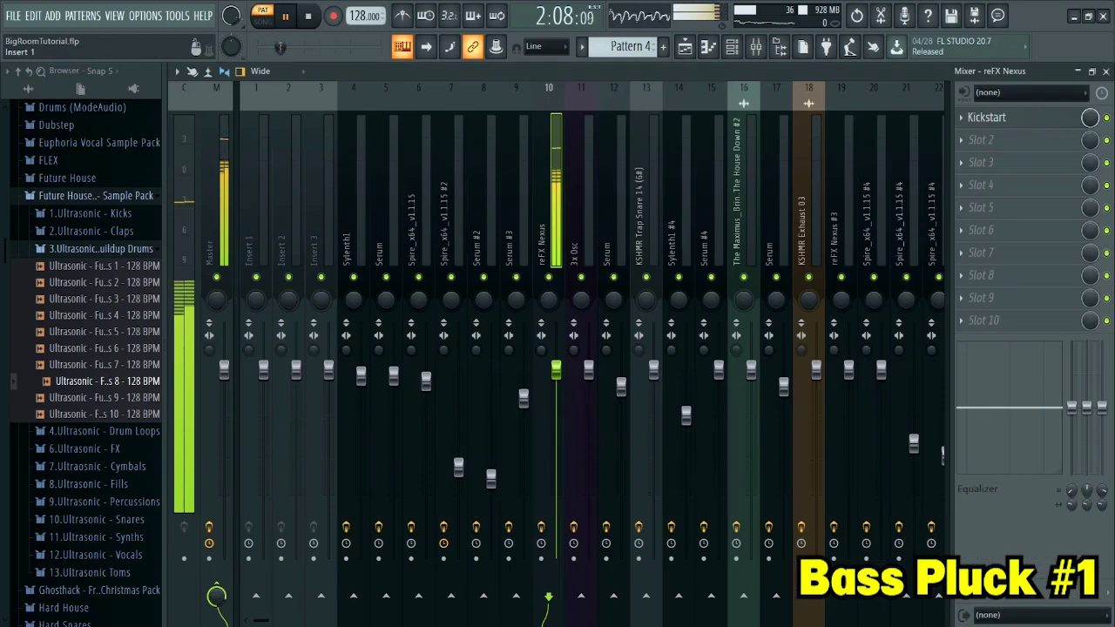
click(988, 117)
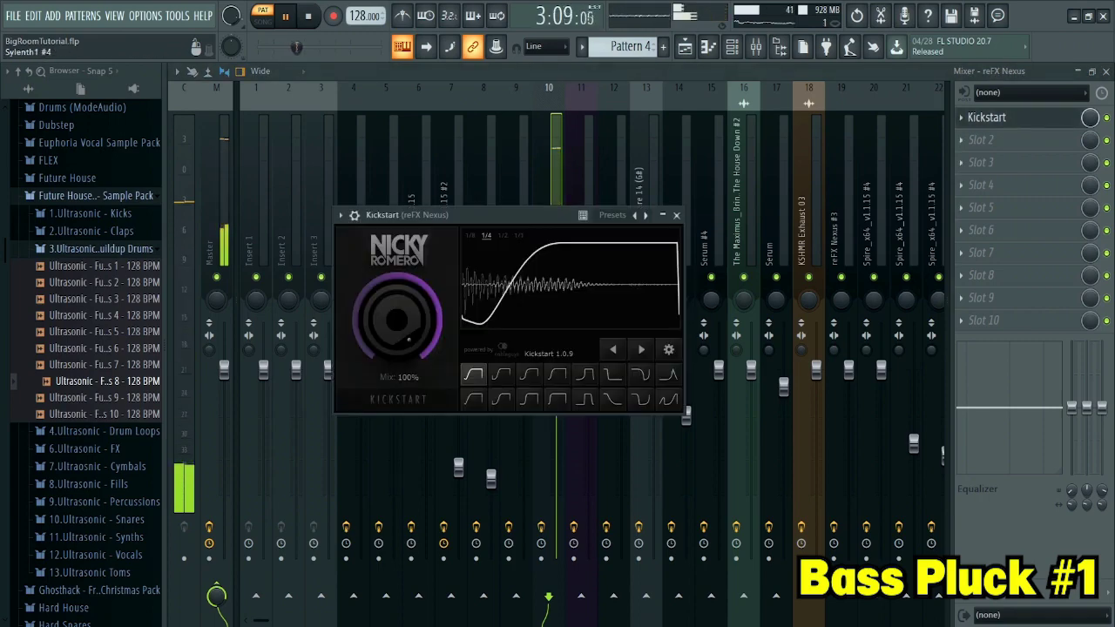
drag(506, 215, 559, 177)
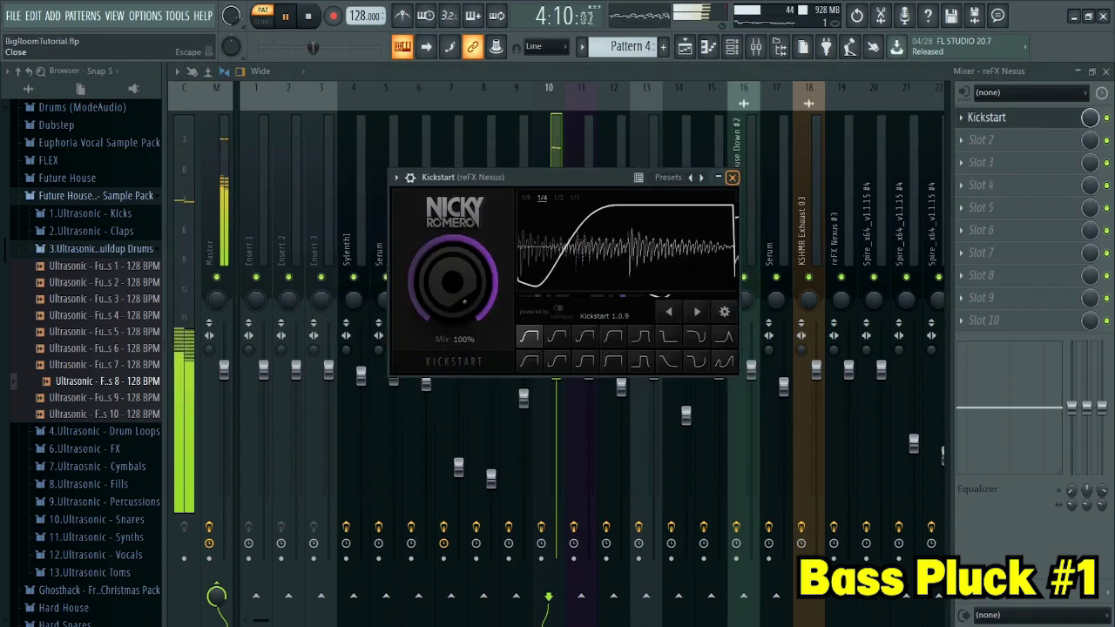
click(731, 177)
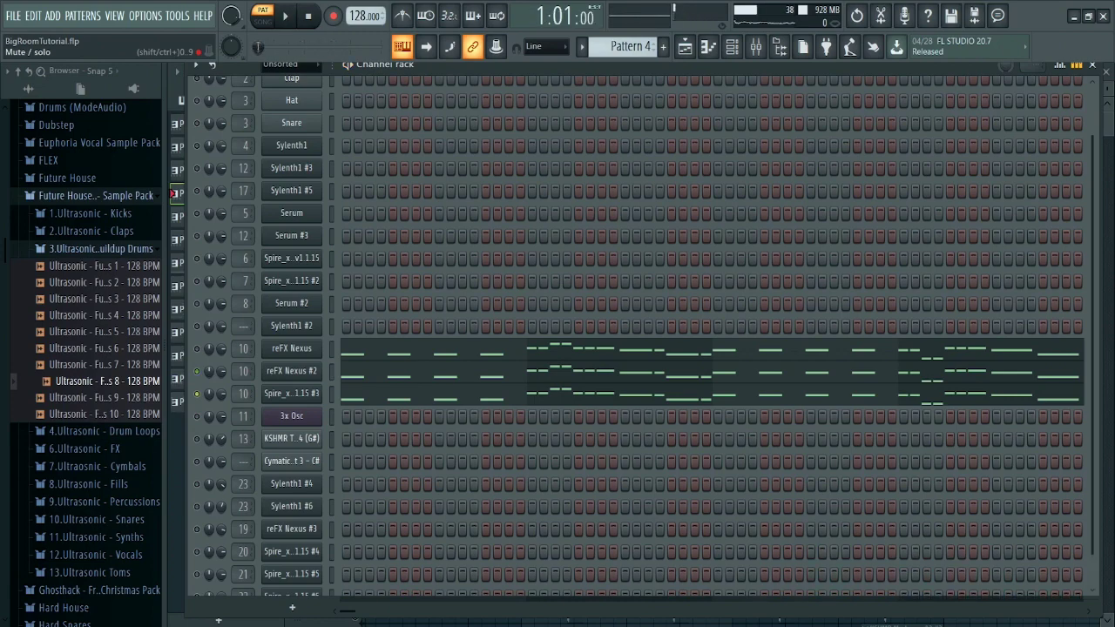
Play the Spire #3 bass pluck of Pattern 4, examine its insert's Kickstart and close the mixer
key(space)
double_click(244, 394)
click(988, 117)
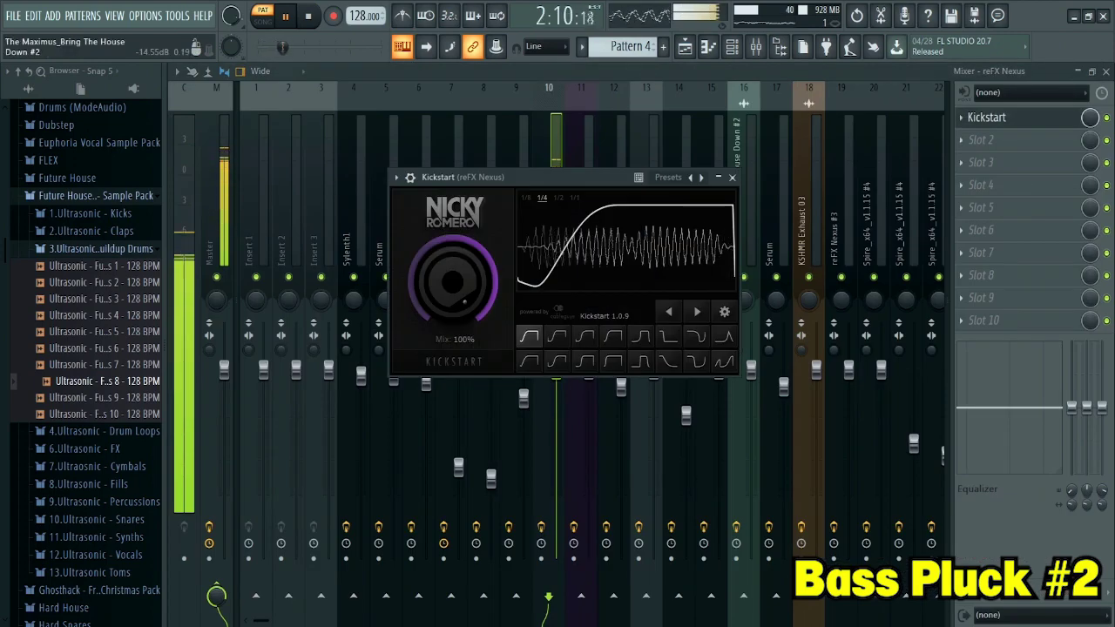
click(732, 177)
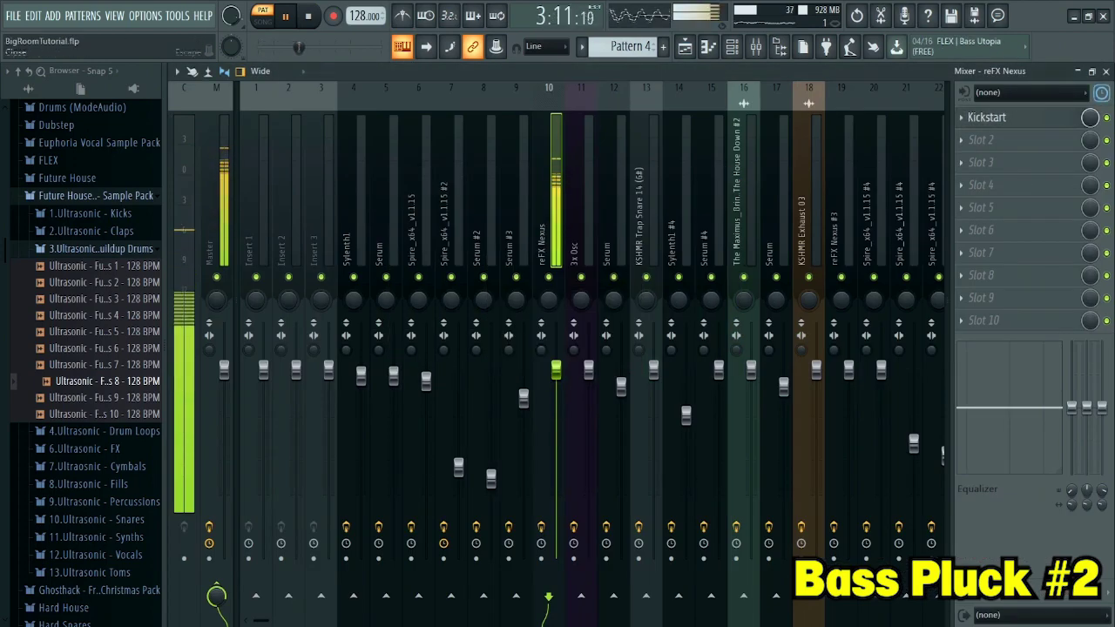
click(1106, 70)
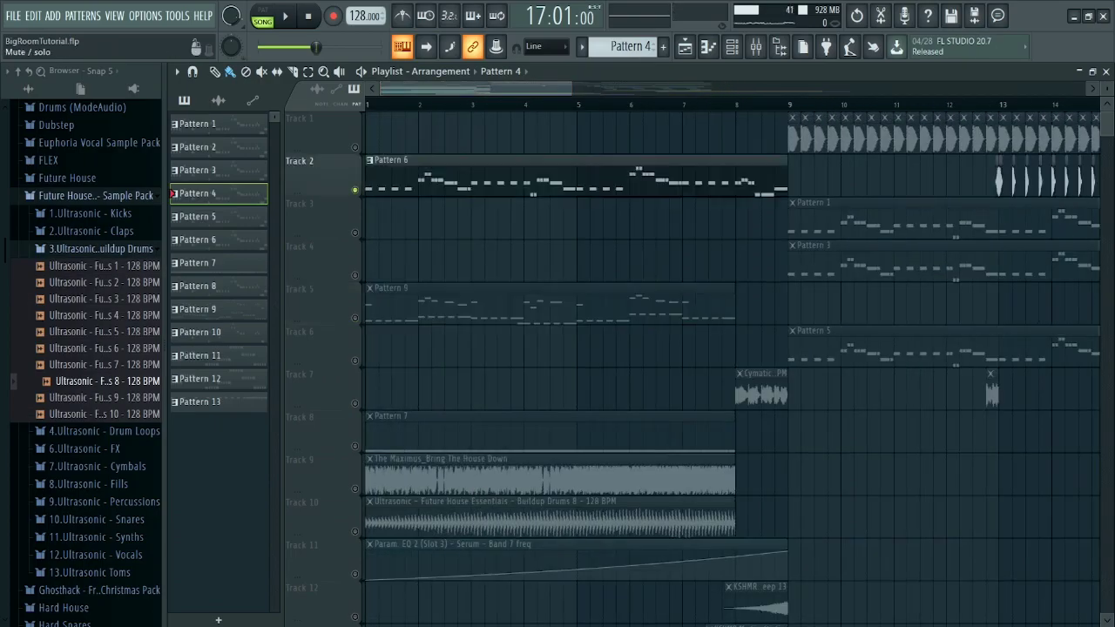
Play the playlist's Pattern 6 on Track 2 together with the Serum Band 7 frequency automation on Track 11, then stop playback
scroll(549, 427, down, 2)
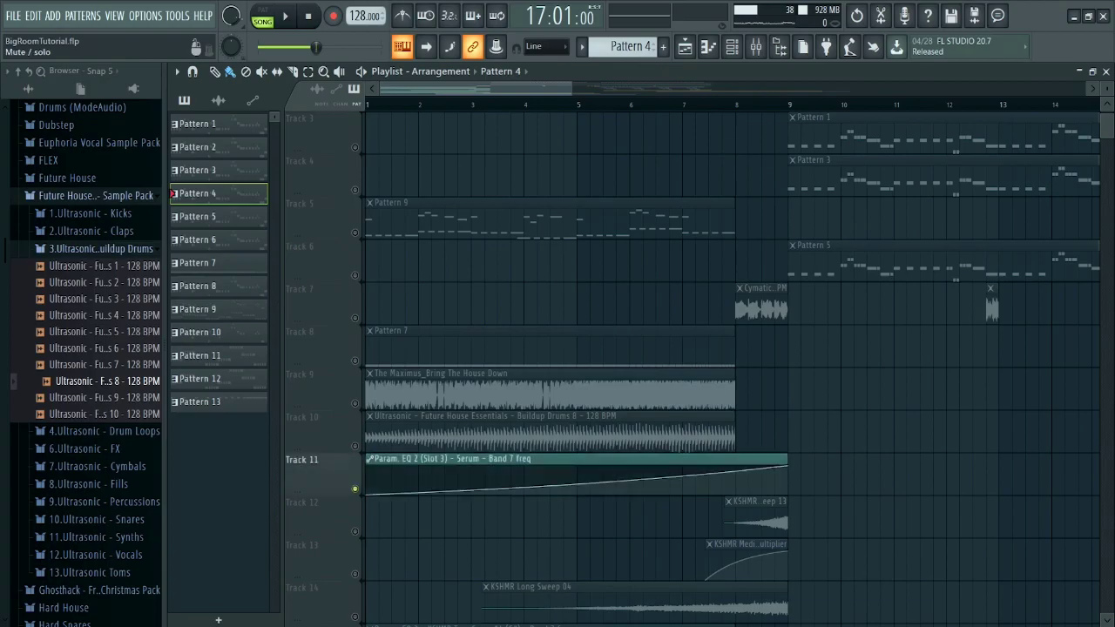
scroll(549, 488, up, 2)
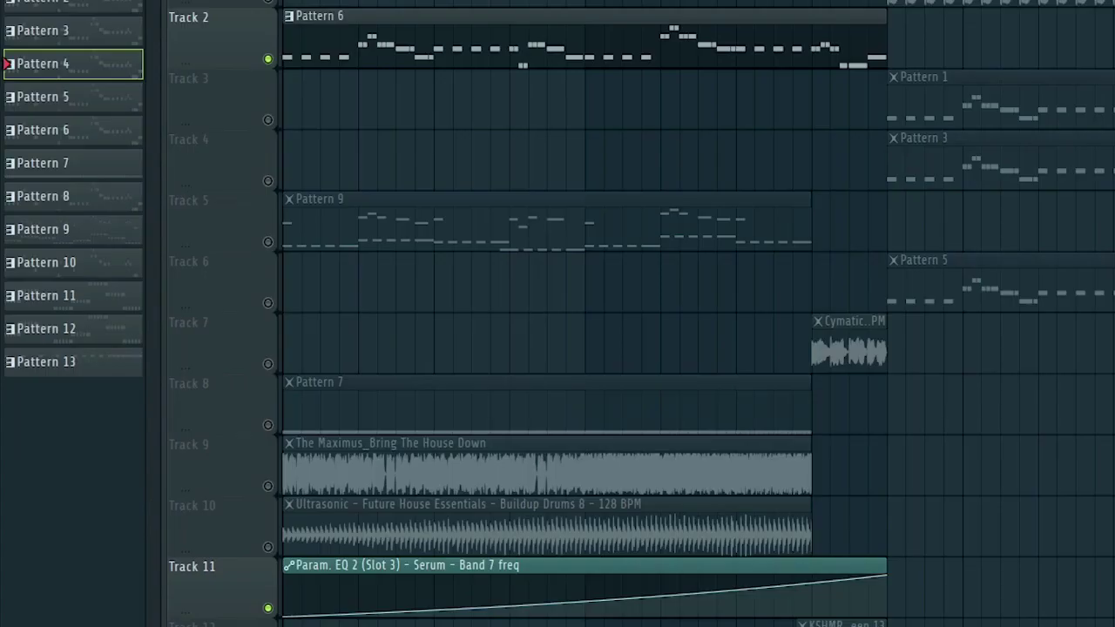
key(space)
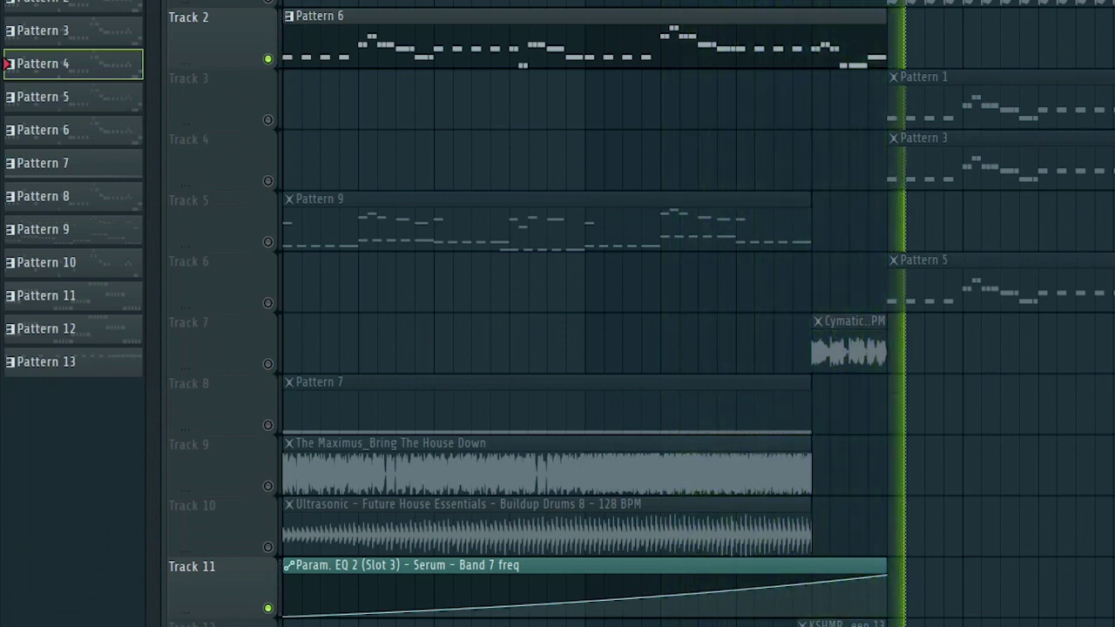
key(space)
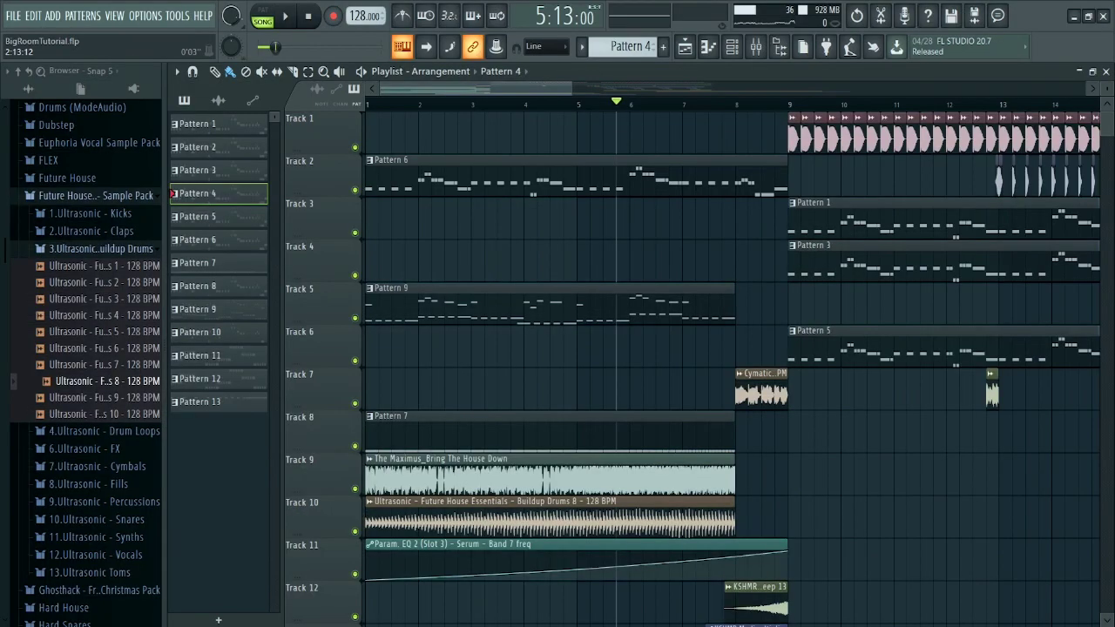